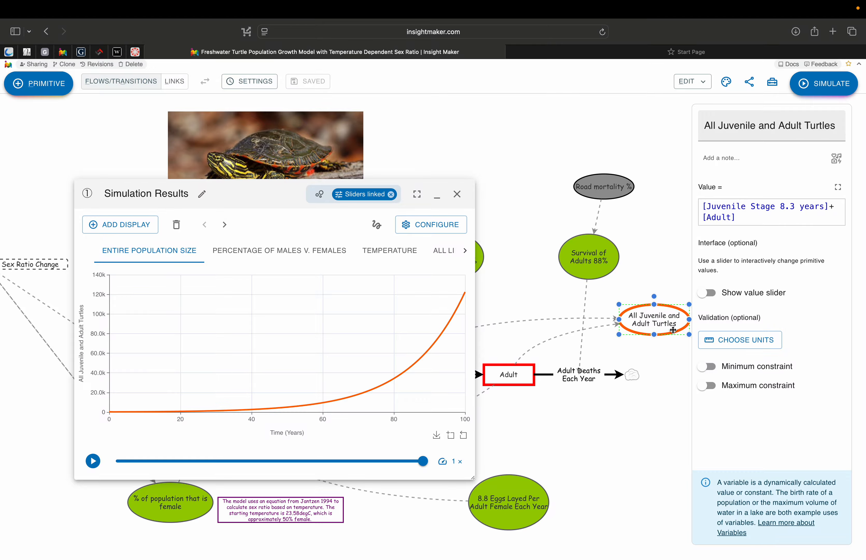
- Deselect the variable and move the first Simulation Results window aside on the canvas
left_click(659, 284)
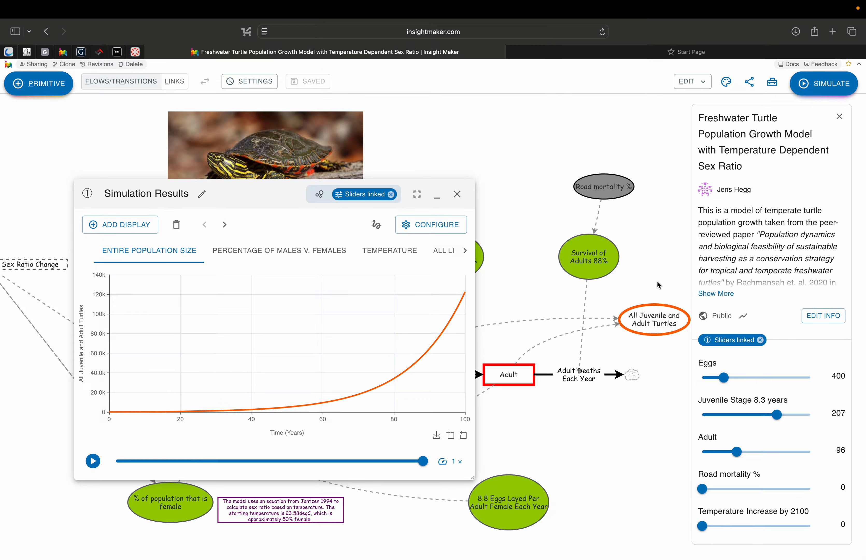
left_click_drag(259, 192, 202, 129)
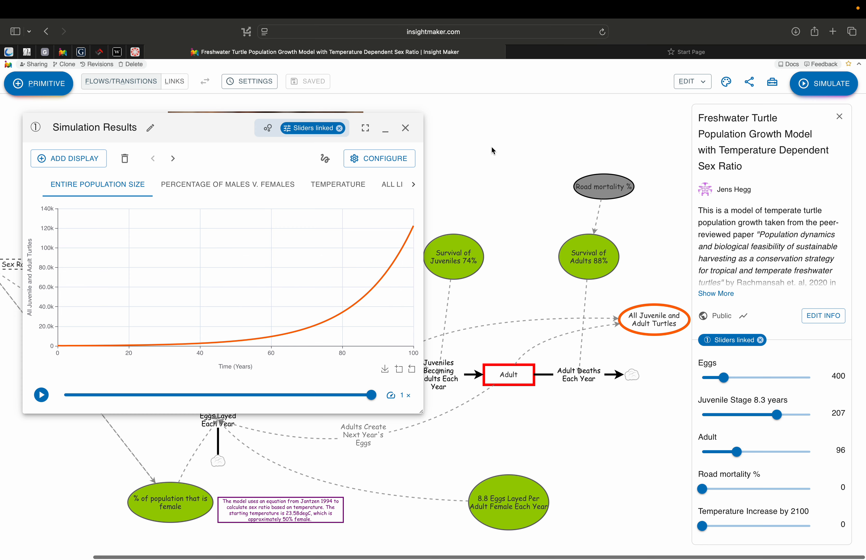
left_click_drag(180, 122, 168, 122)
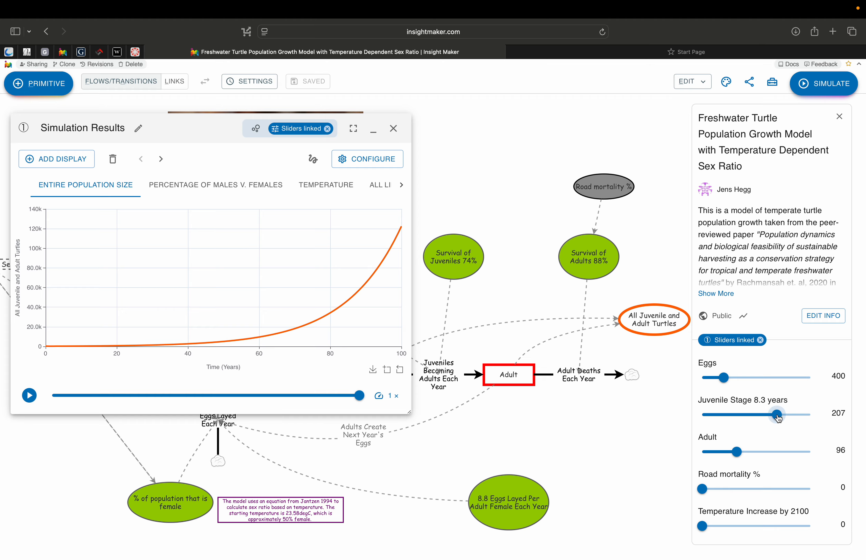
- Try different Juvenile Stage 8.3 years slider values against the linked population chart, leaving it at 105
left_click_drag(777, 415, 737, 416)
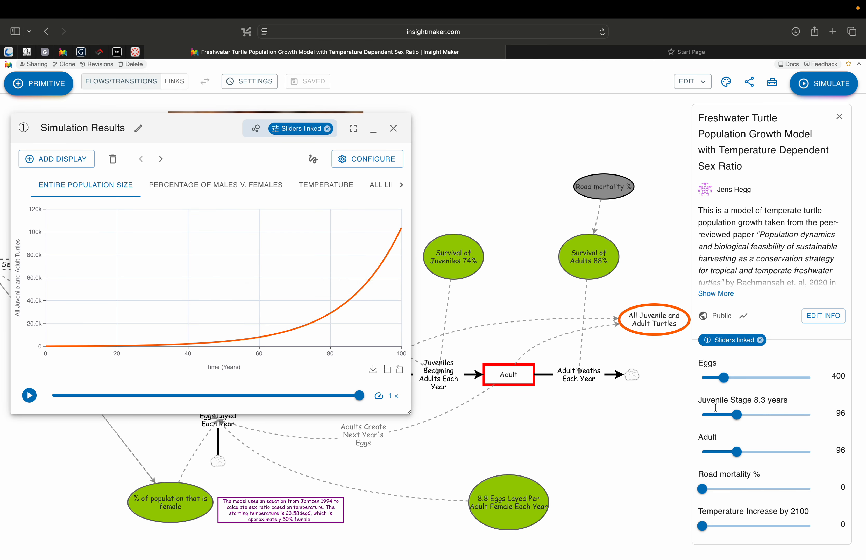
left_click_drag(737, 416, 833, 414)
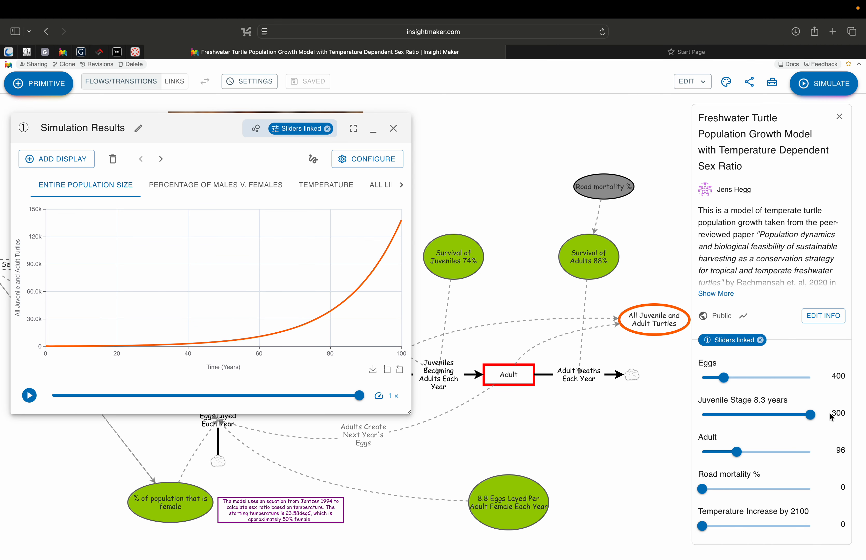
left_click_drag(832, 416, 740, 415)
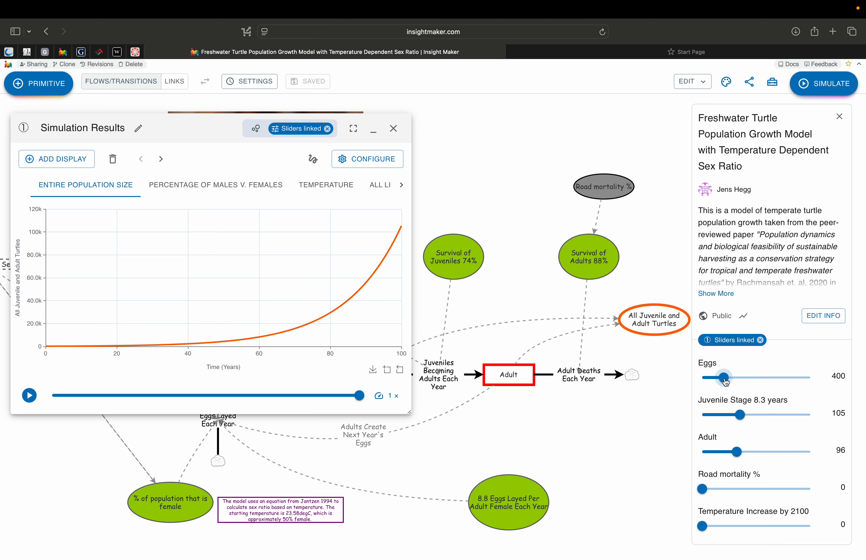
mouse_move(725, 380)
left_mouse_down()
mouse_move(794, 381)
mouse_move(705, 381)
mouse_move(725, 381)
left_mouse_up()
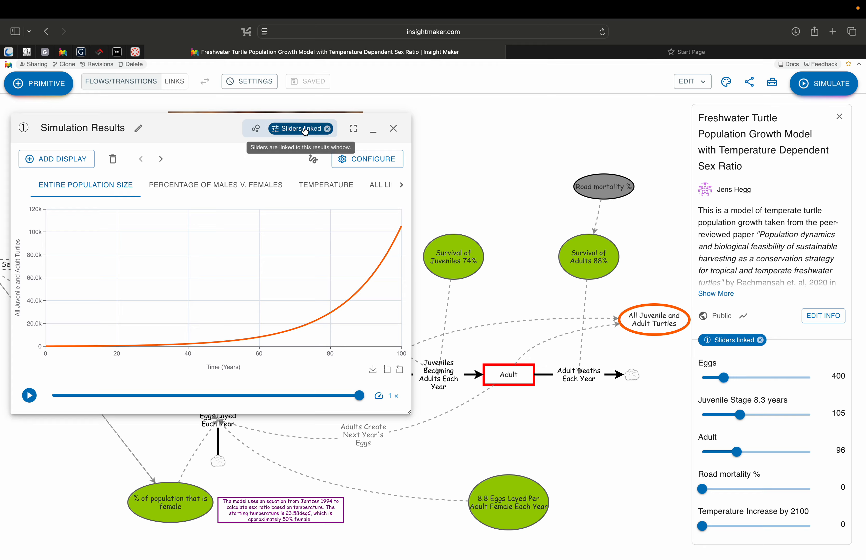
- Unlink the sliders from the first Simulation Results window
left_click(327, 129)
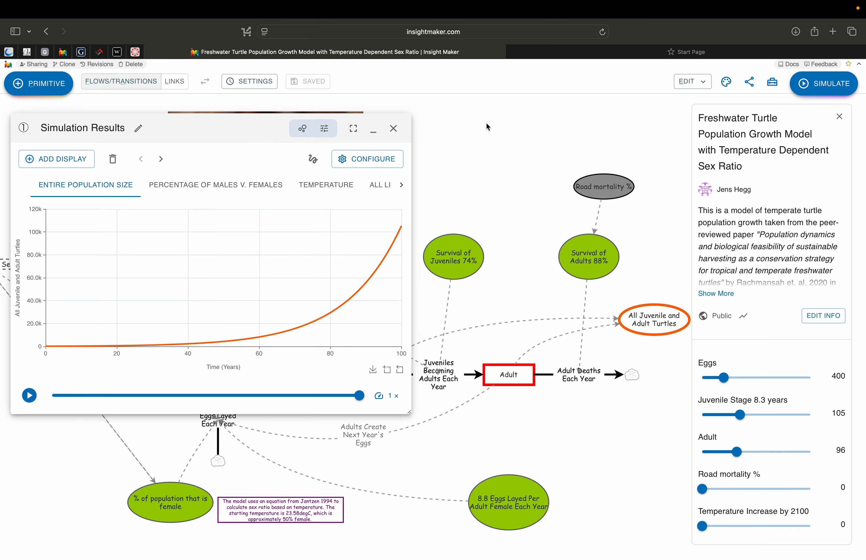
mouse_move(246, 130)
left_mouse_down()
mouse_move(223, 129)
mouse_move(246, 126)
left_mouse_up()
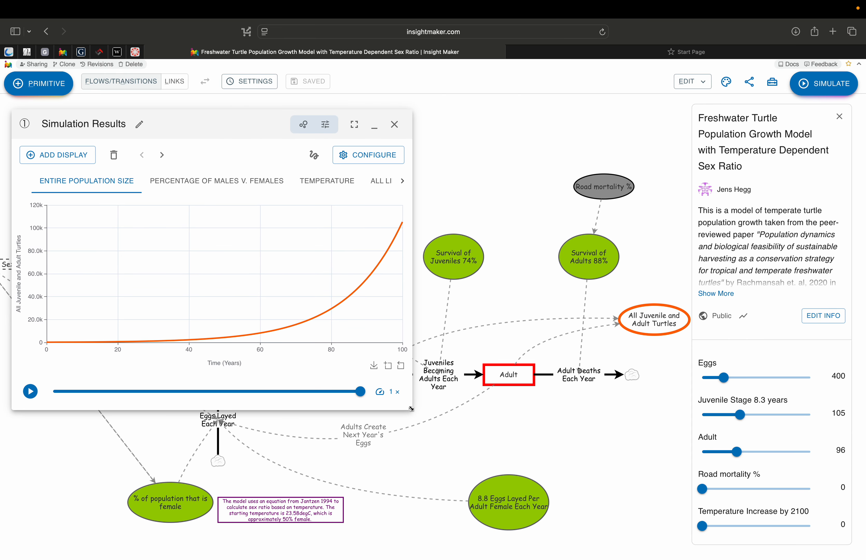
- Resize the first Simulation Results window smaller and collapse it
left_click_drag(411, 408, 368, 421)
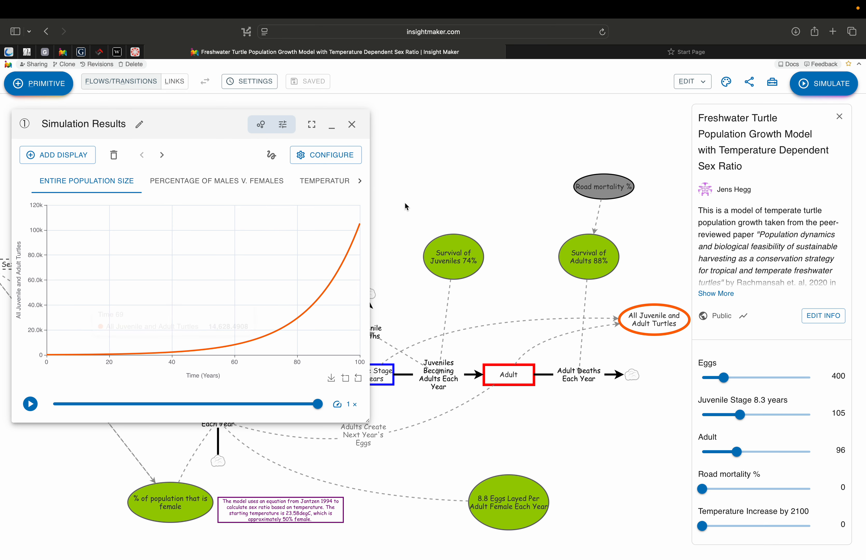
left_click(332, 125)
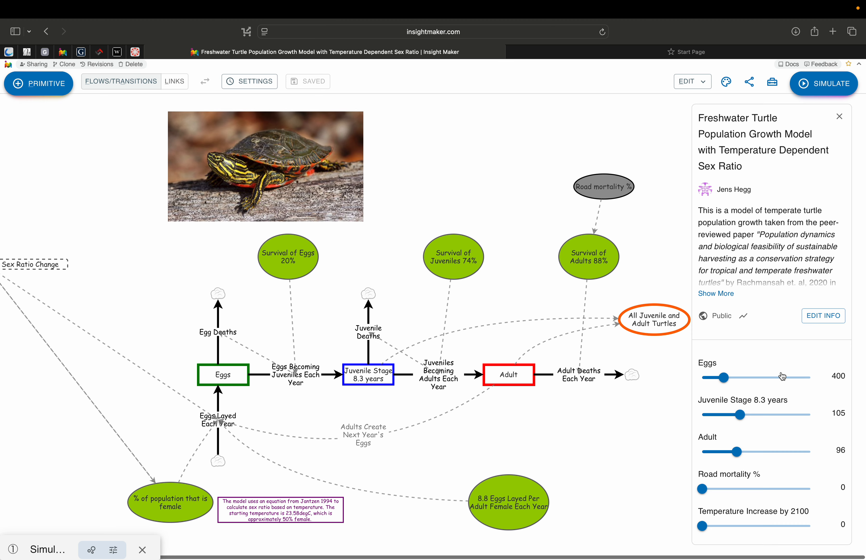
- Set the Road mortality % slider to 3 and run a new simulation
scroll(775, 415, "down", 2)
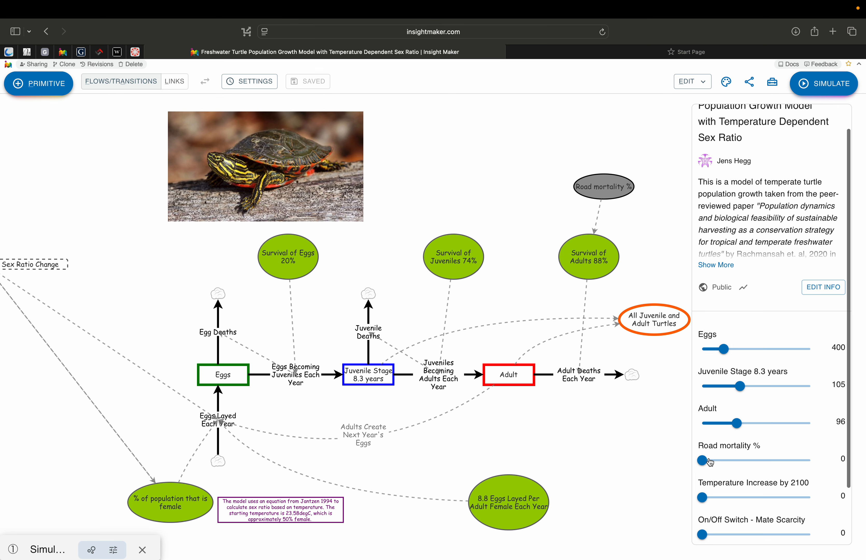
left_click_drag(705, 464, 768, 462)
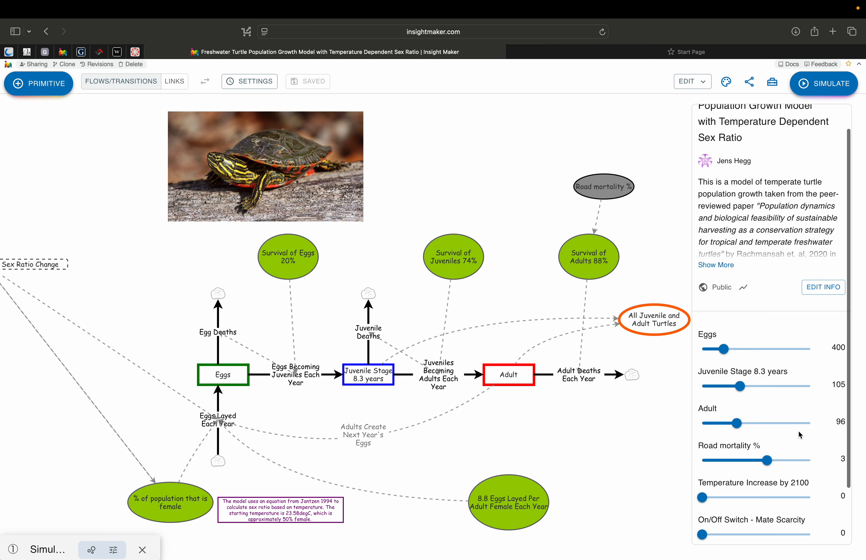
left_click(806, 85)
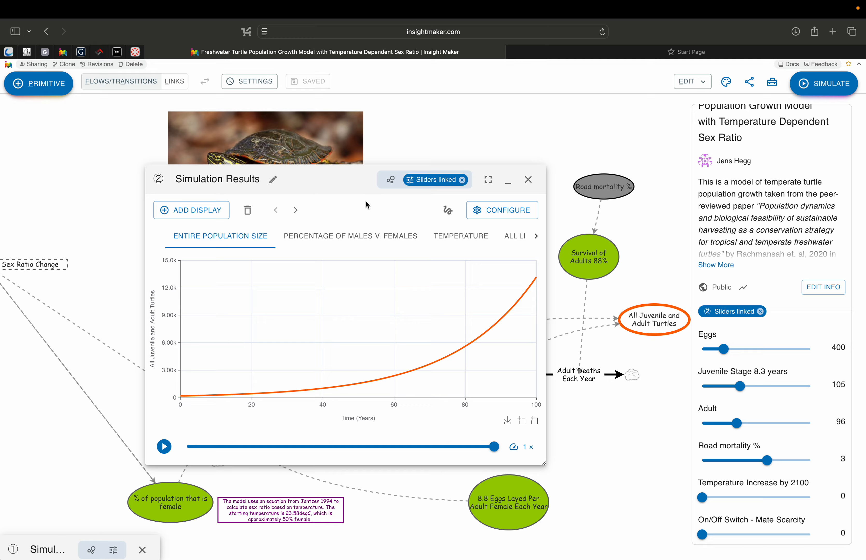
- Unlink the sliders from the second Simulation Results window and move it beside the first
left_click(461, 180)
left_click_drag(387, 182, 631, 144)
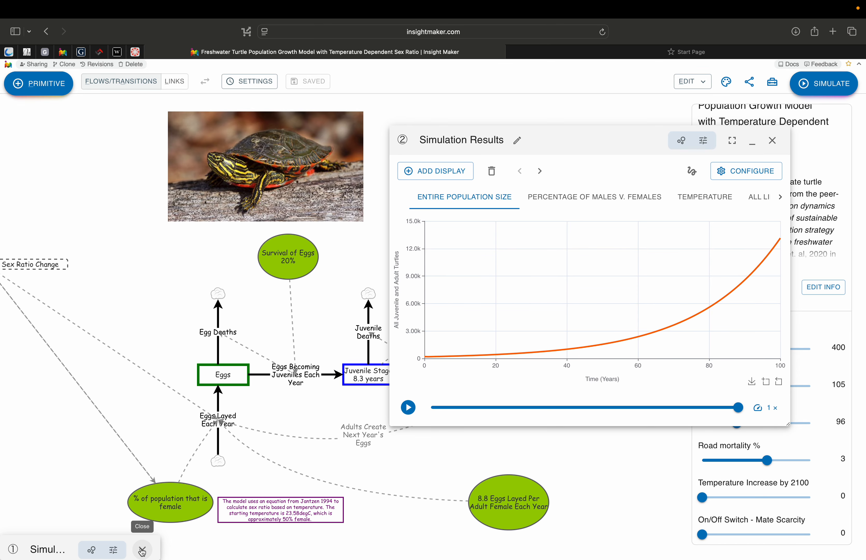
- Restore the first Simulation Results window next to the second, then collapse both windows
left_click(64, 551)
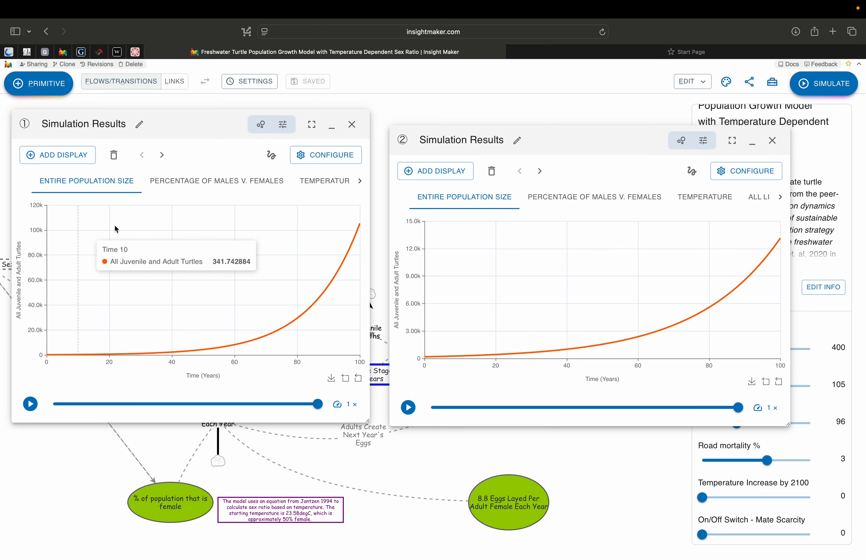
mouse_move(780, 243)
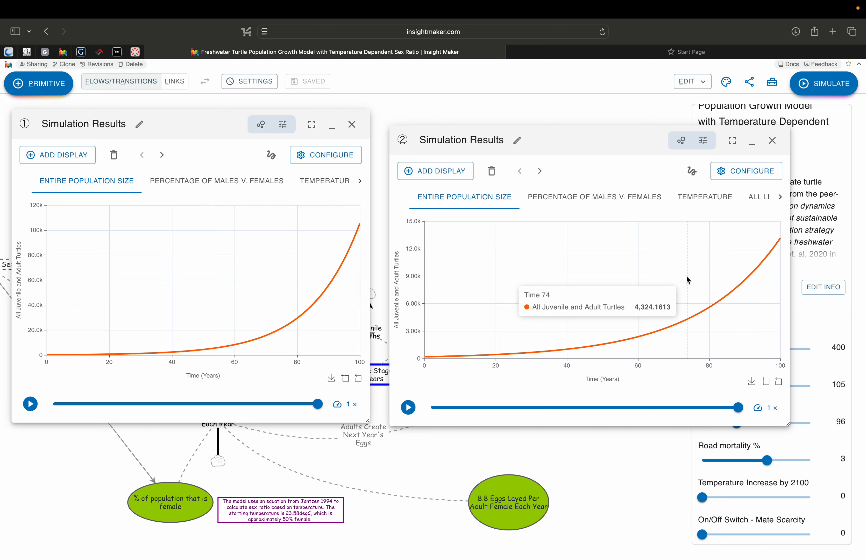
left_click(753, 144)
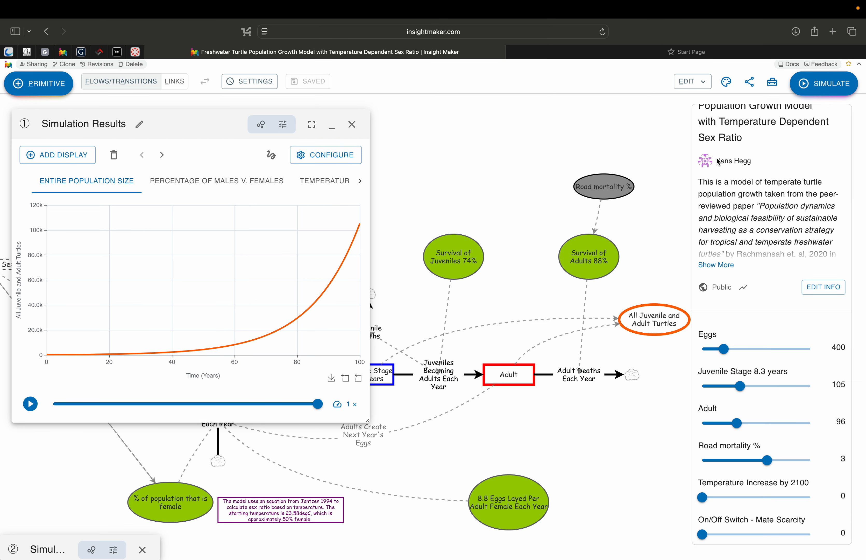
left_click(331, 127)
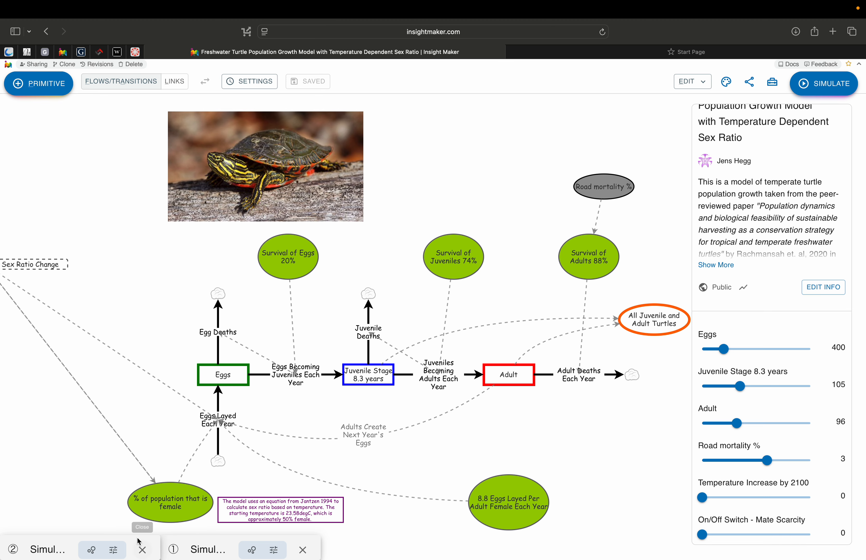
- Set the Road mortality % slider to 5 and run another simulation
left_click_drag(764, 461, 828, 459)
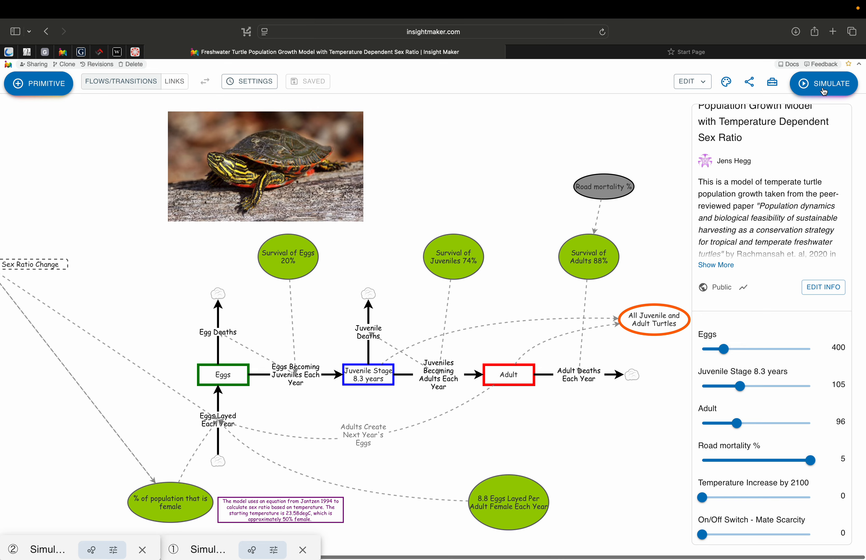
left_click(811, 84)
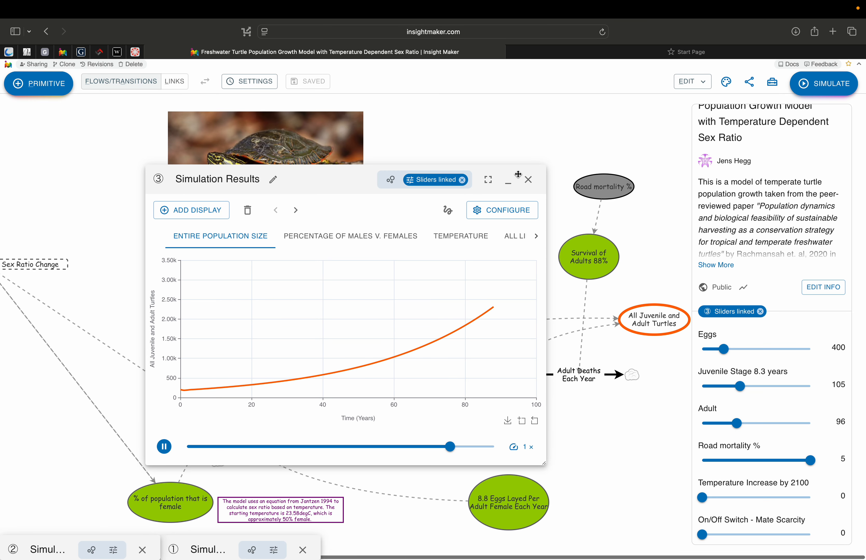
- Restore all three Simulation Results windows and shift the second one lower so they overlap less
left_click(508, 186)
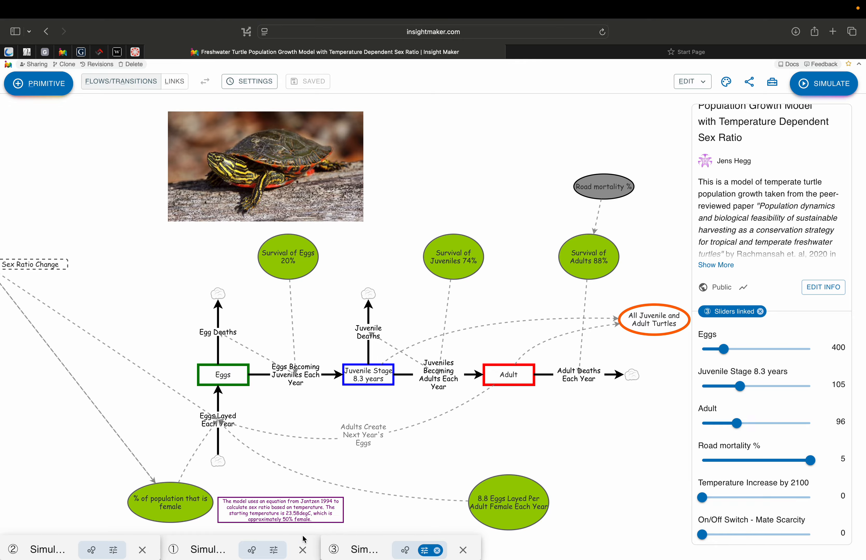
left_click(371, 551)
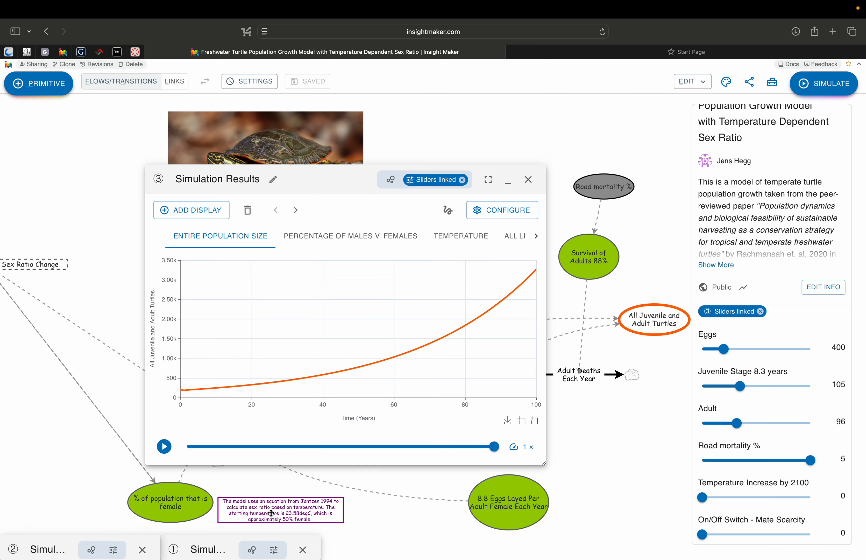
left_click(205, 549)
left_click(45, 547)
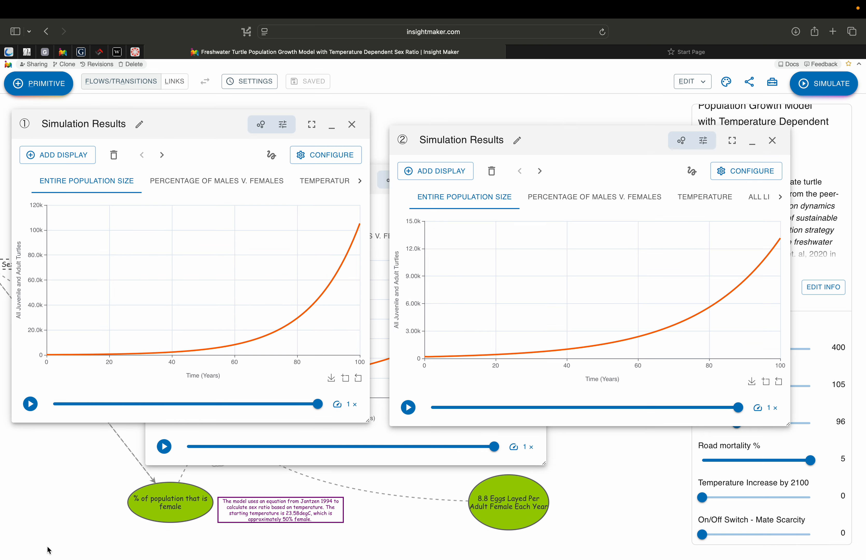
left_click_drag(585, 141, 598, 233)
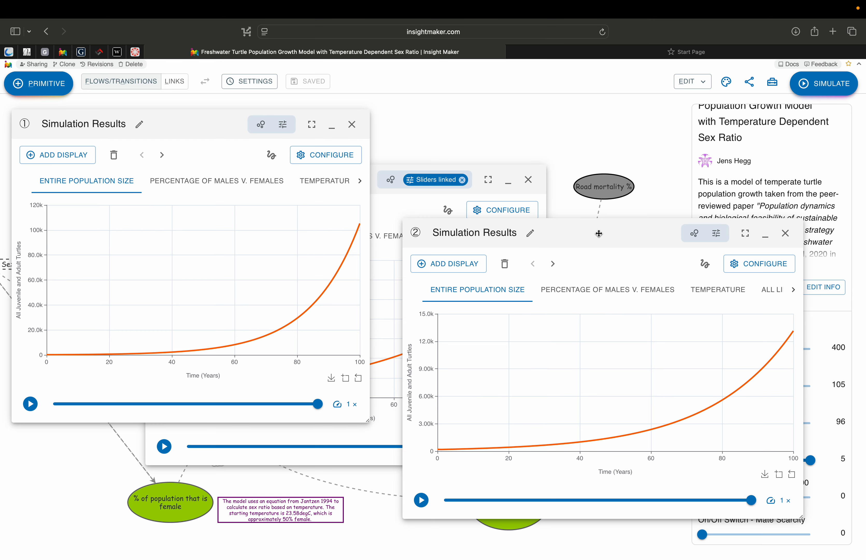
- Open Compare Results from the tools and select Simulation Results windows 1, 2 and 3
left_click(773, 83)
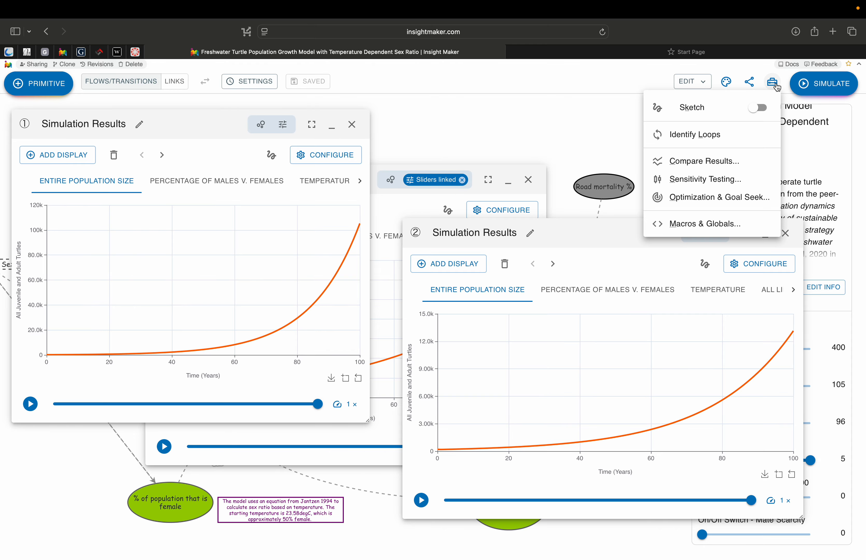
left_click(709, 166)
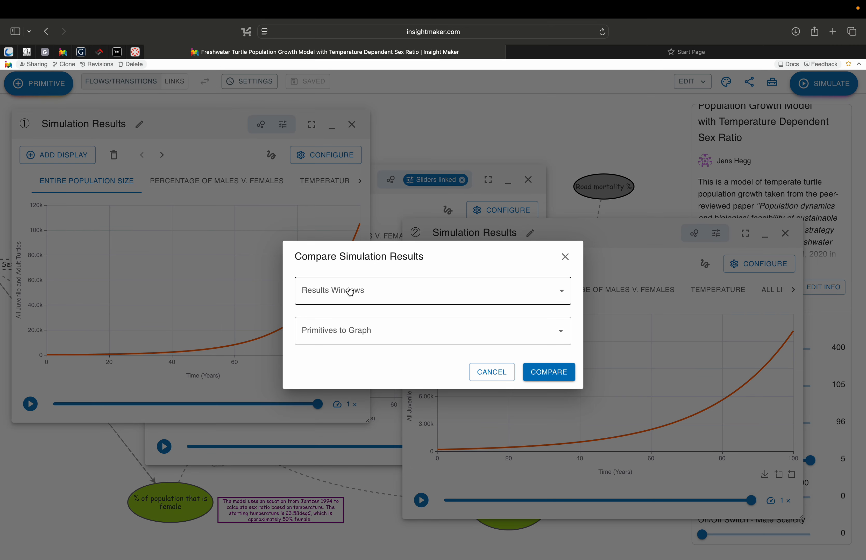
left_click(439, 296)
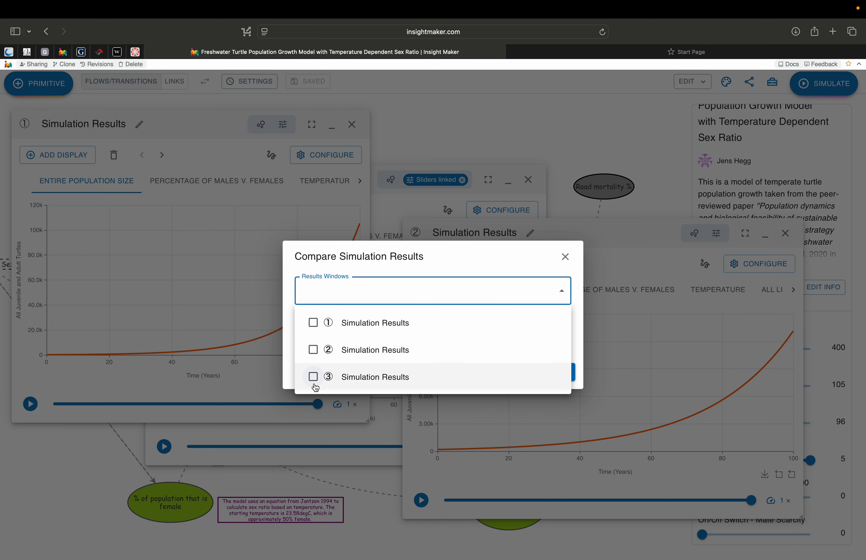
left_click(313, 322)
left_click(314, 350)
left_click(314, 376)
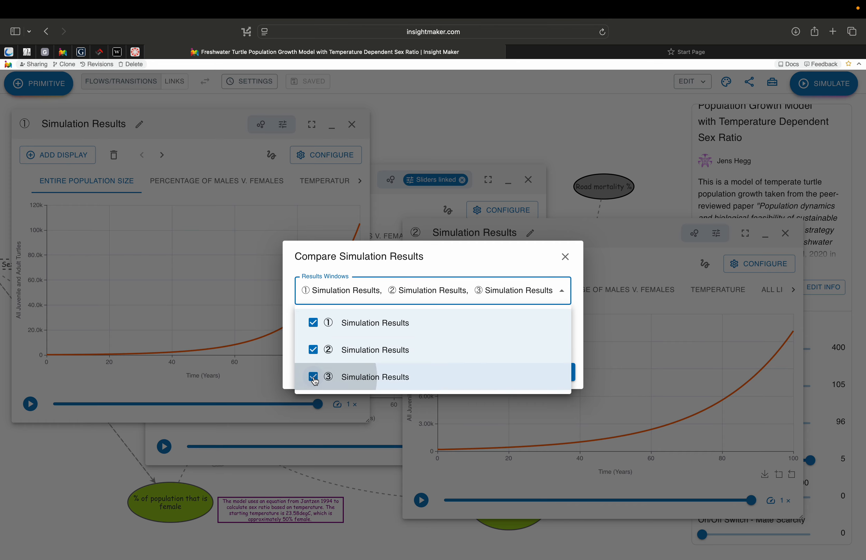
left_click(484, 260)
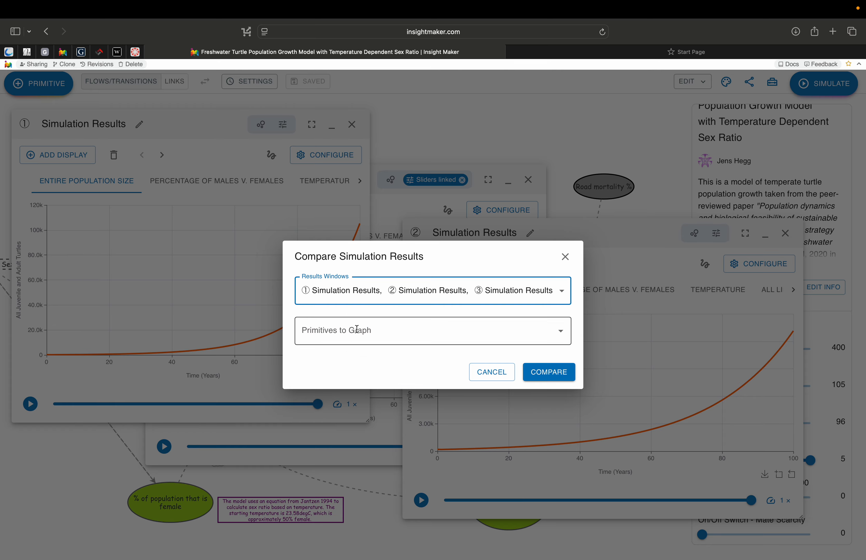
- Choose All Juvenile and Adult Turtles as the primitive to graph and run the comparison
left_click(559, 334)
scroll(424, 434, "down", 2)
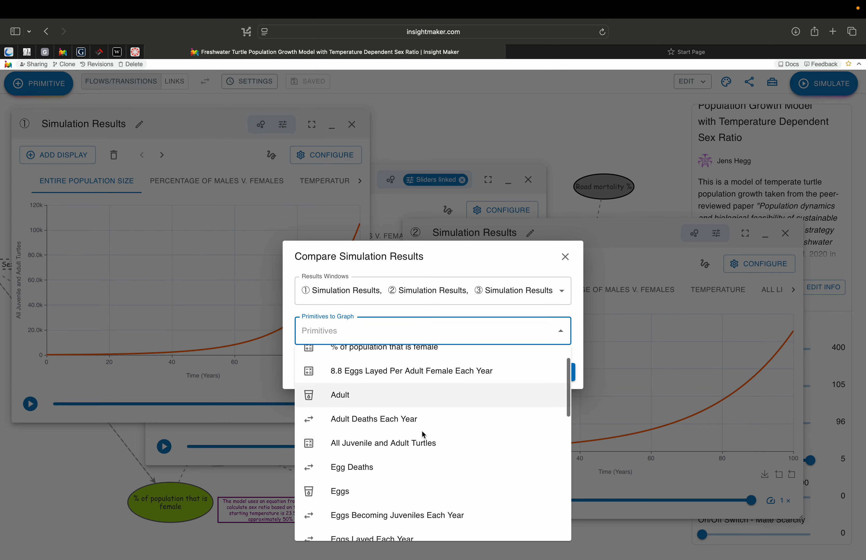
left_click(387, 444)
left_click(582, 334)
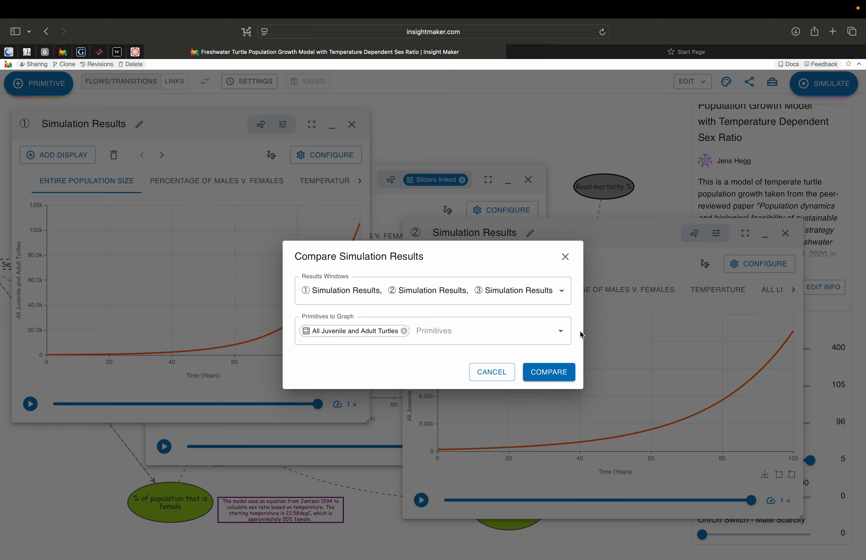
left_click(552, 374)
mouse_move(530, 398)
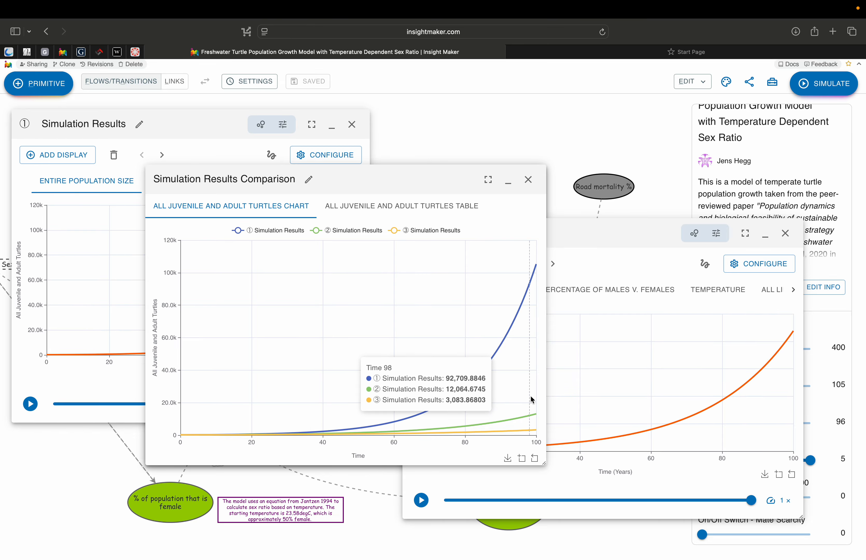
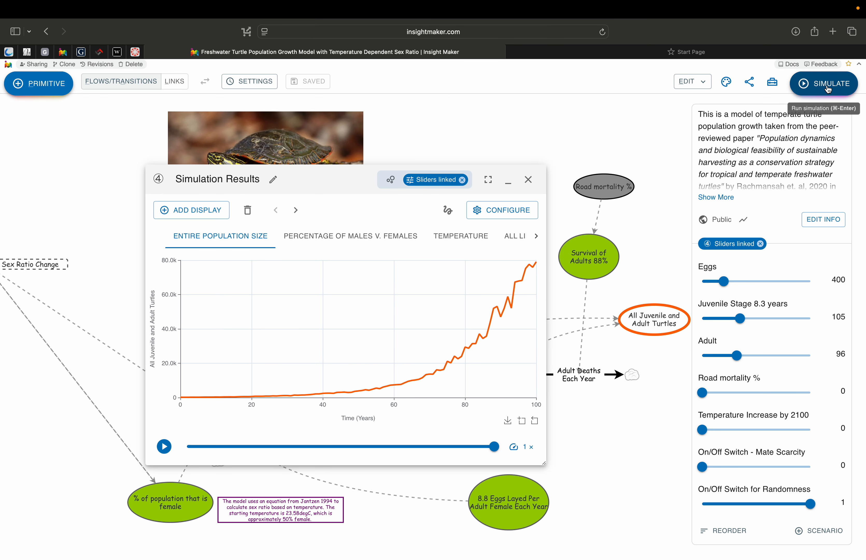
- Close the comparison results window and run a Sensitivity Testing analysis on All Juvenile and Adult Turtles with 100 runs
left_click(529, 179)
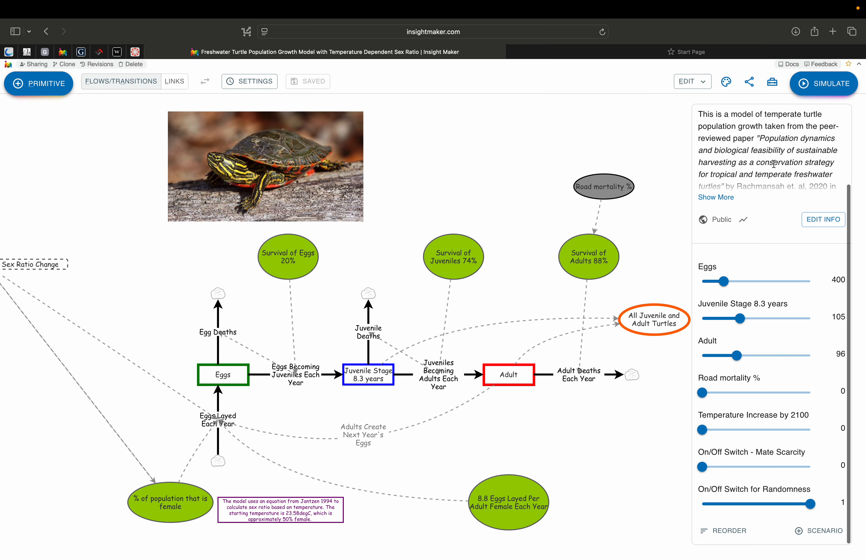
left_click(774, 86)
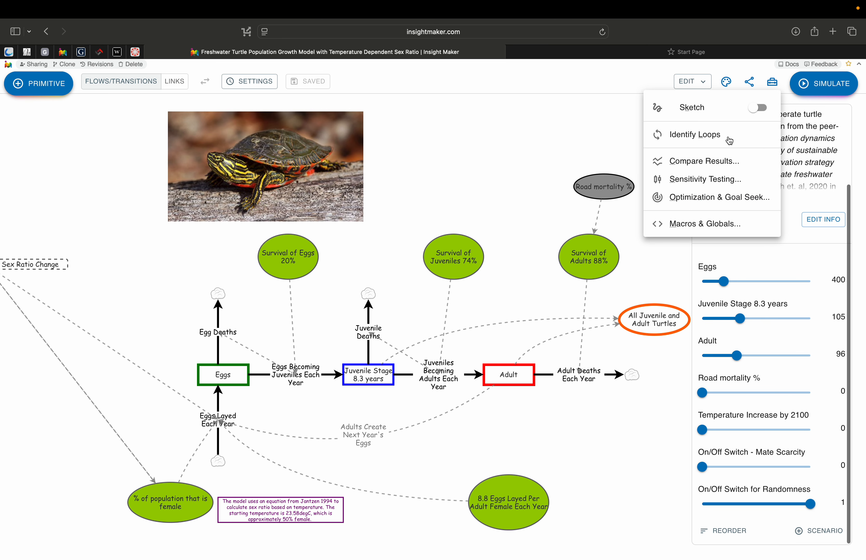
left_click(715, 182)
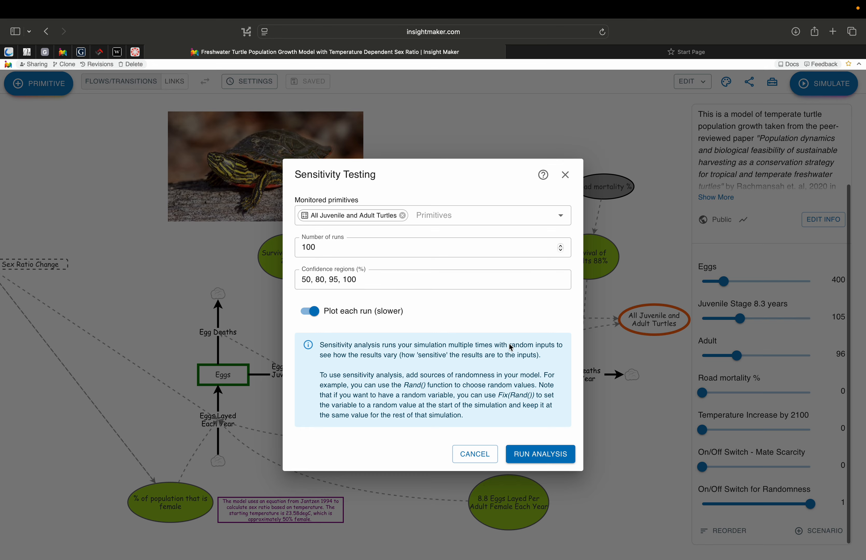
left_click(542, 457)
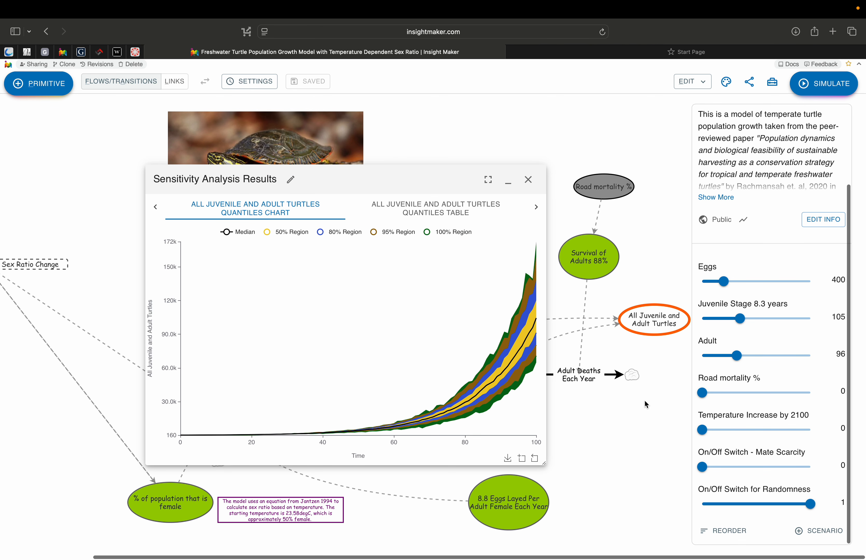
- Review the sensitivity results' quantiles table and the individual runs chart
left_click_drag(404, 178, 326, 121)
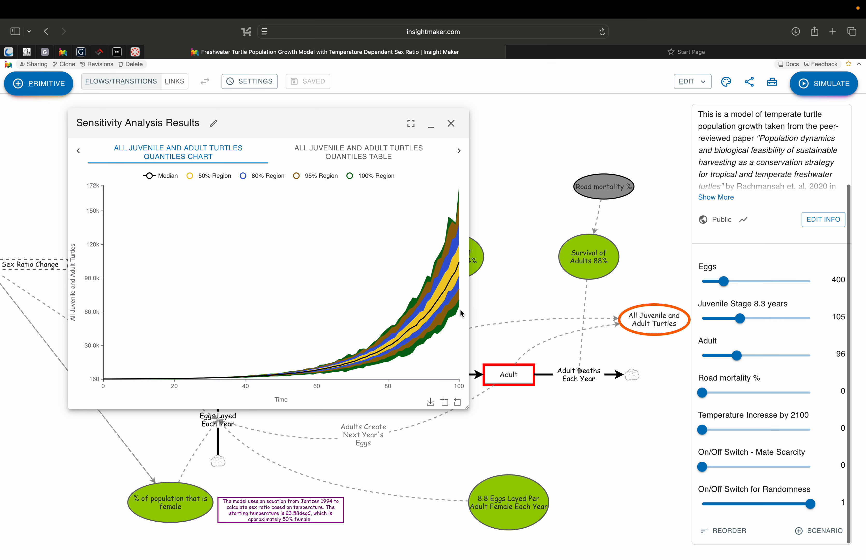
left_click(375, 153)
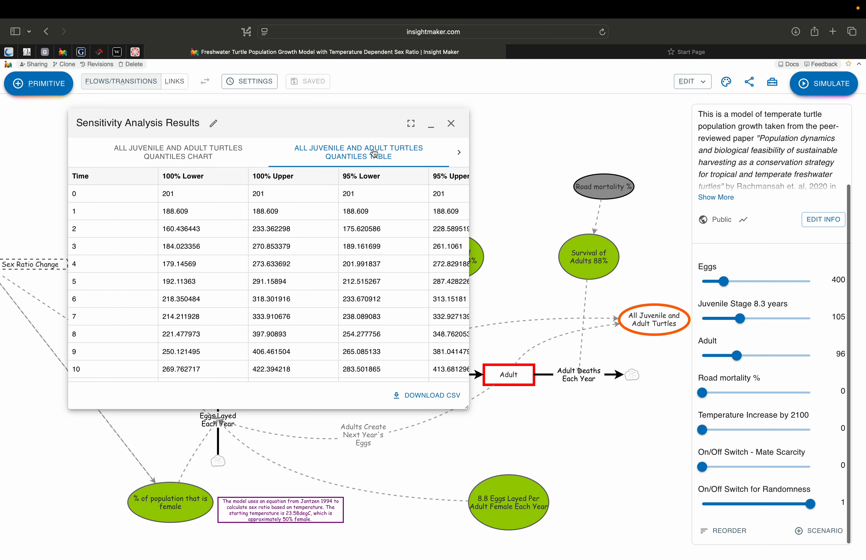
left_click(461, 156)
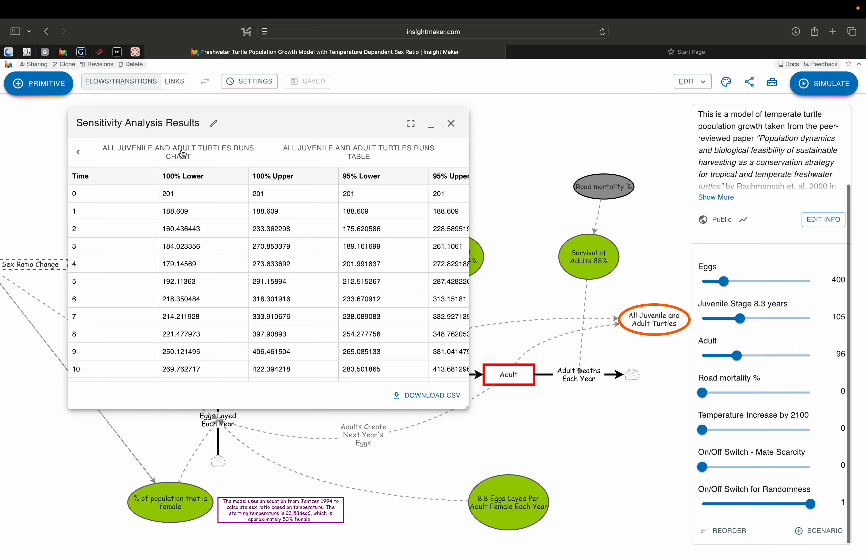
left_click(183, 154)
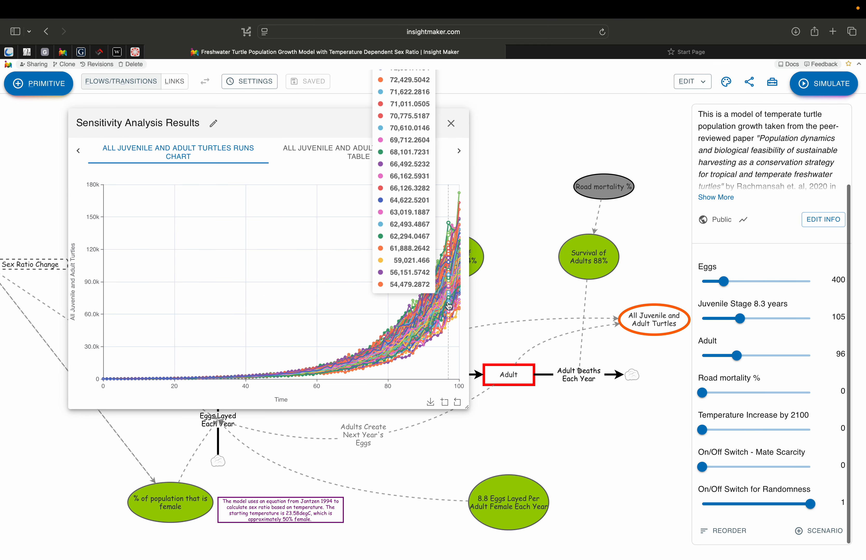
mouse_move(459, 286)
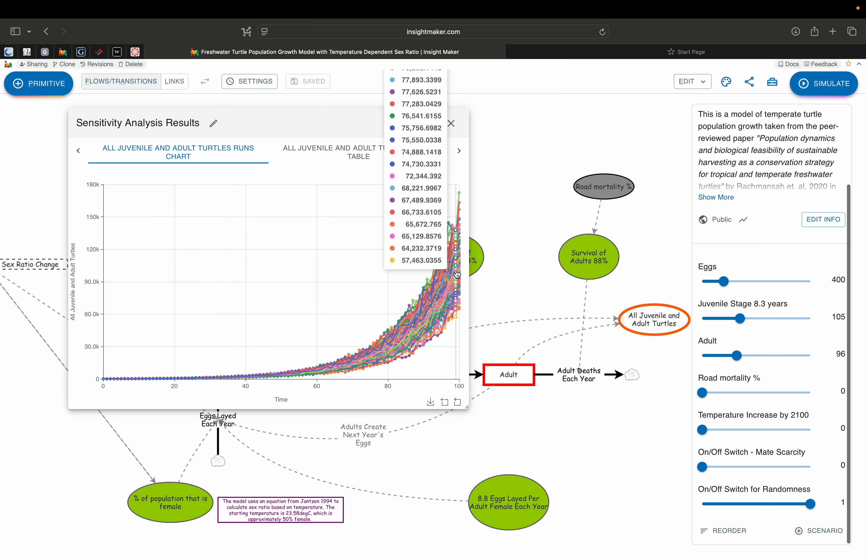
- Return the sensitivity results window to the quantiles chart and collapse the window
left_click_drag(270, 125, 300, 270)
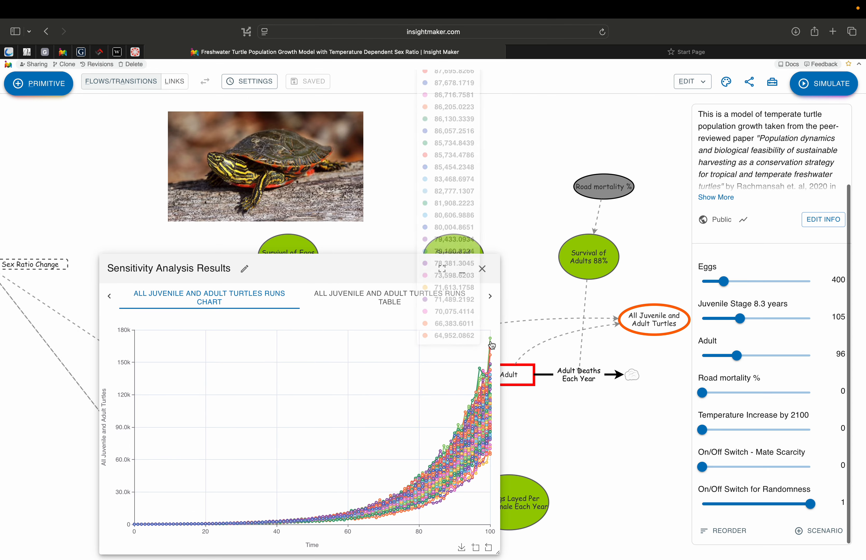
mouse_move(491, 342)
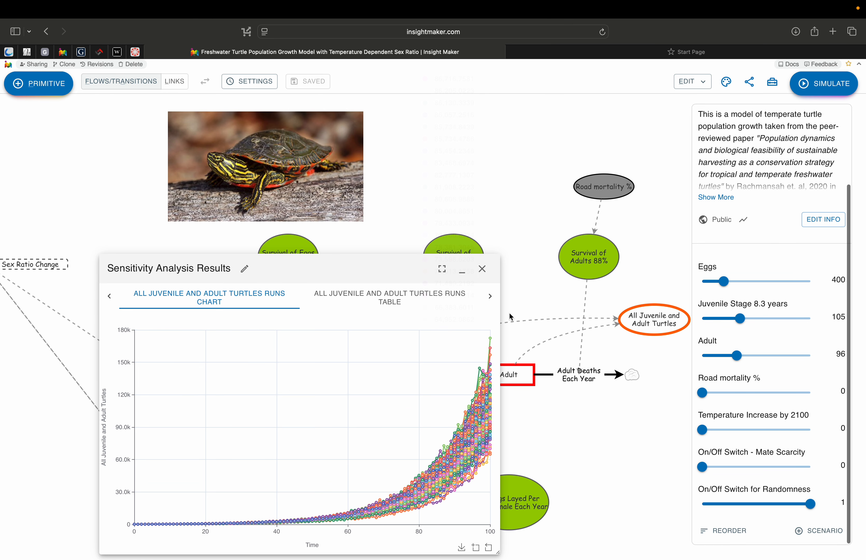
left_click(110, 296)
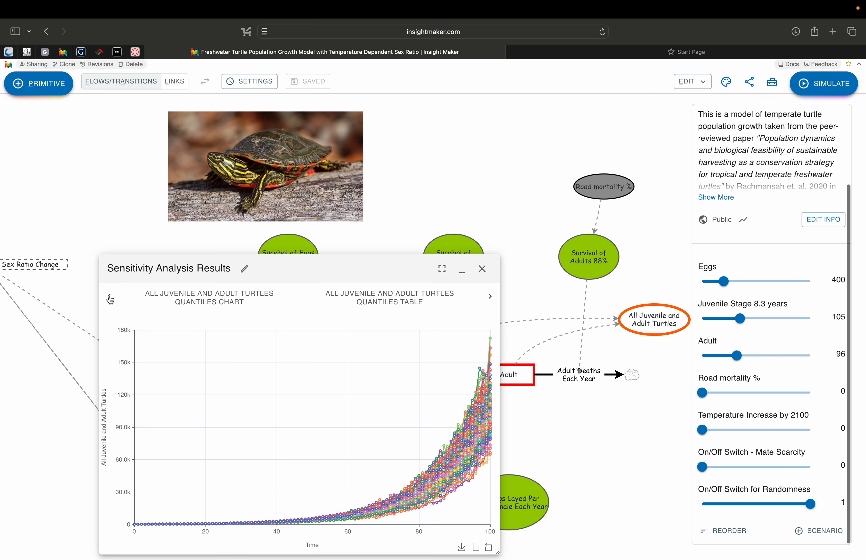
left_click(227, 302)
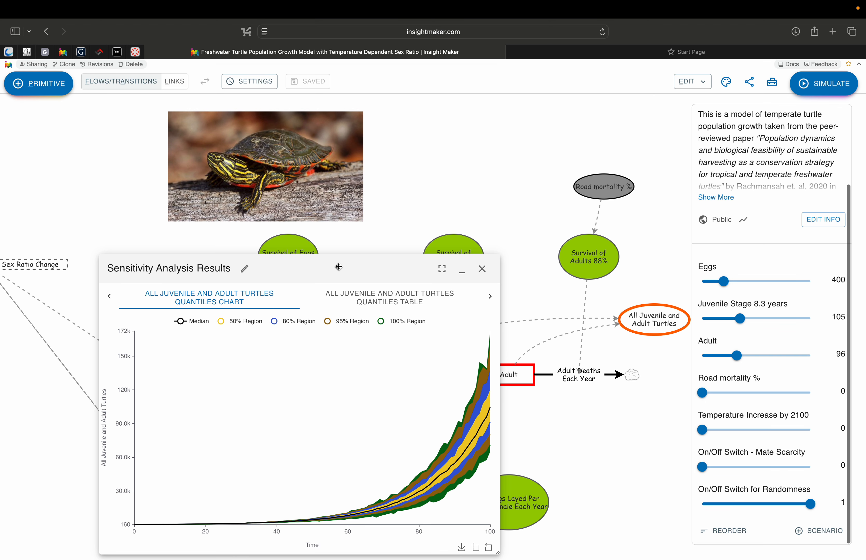
left_click_drag(338, 265, 279, 160)
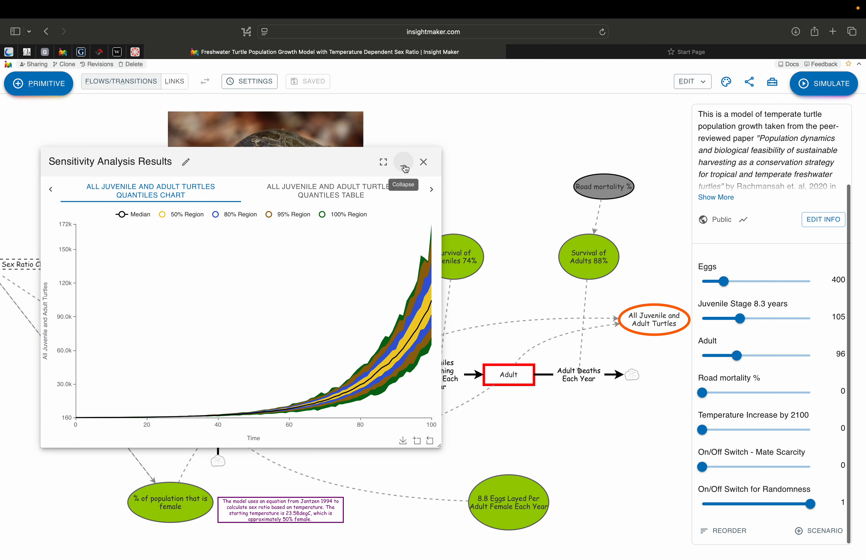
left_click(404, 168)
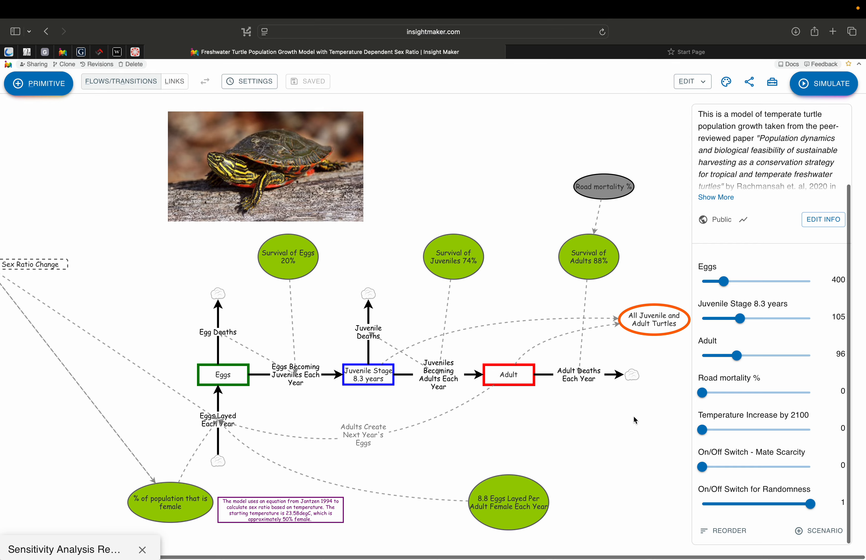
- Set the Road mortality % slider to 3 and run another sensitivity analysis
left_click_drag(701, 393, 778, 396)
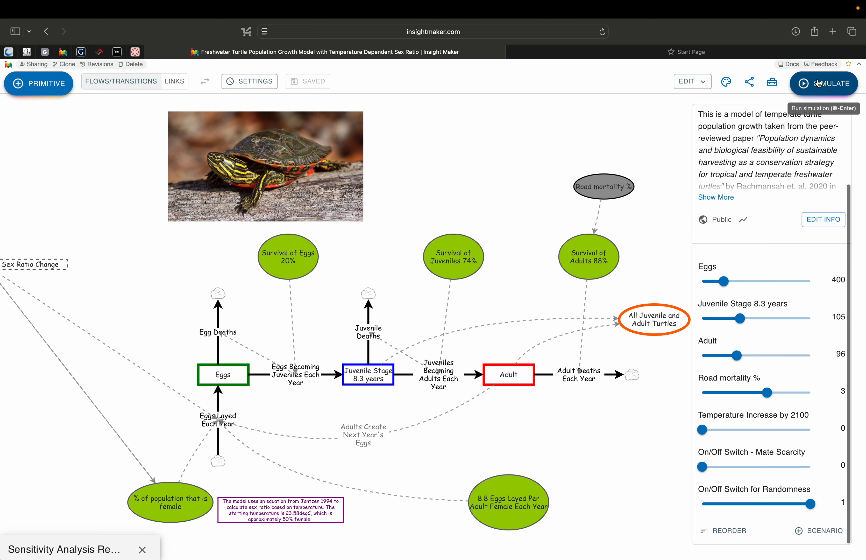
left_click(775, 84)
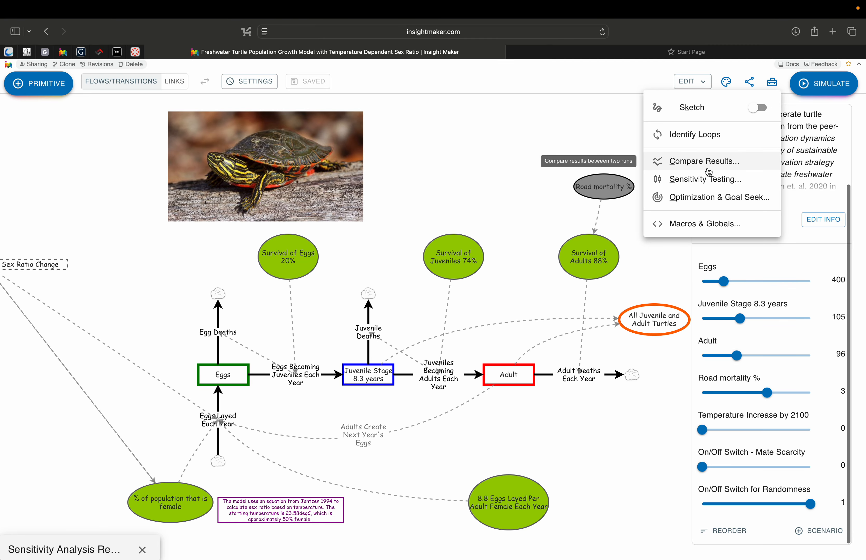
left_click(709, 180)
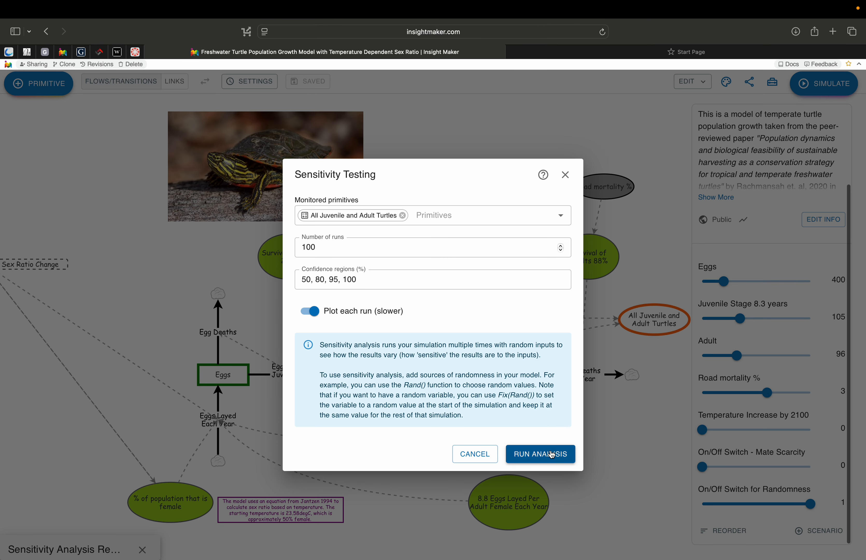
left_click(541, 454)
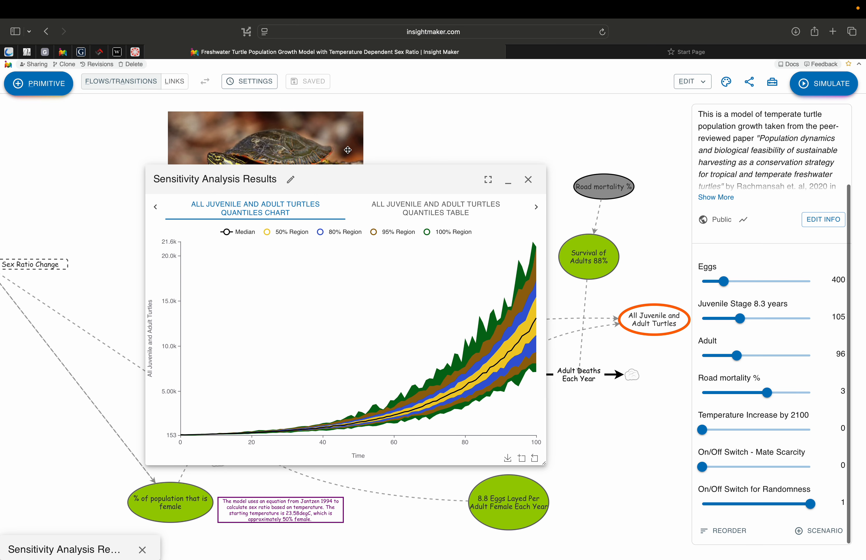
- Place the new results window on the right and restore the first sensitivity results window beside it
left_click_drag(341, 185, 626, 160)
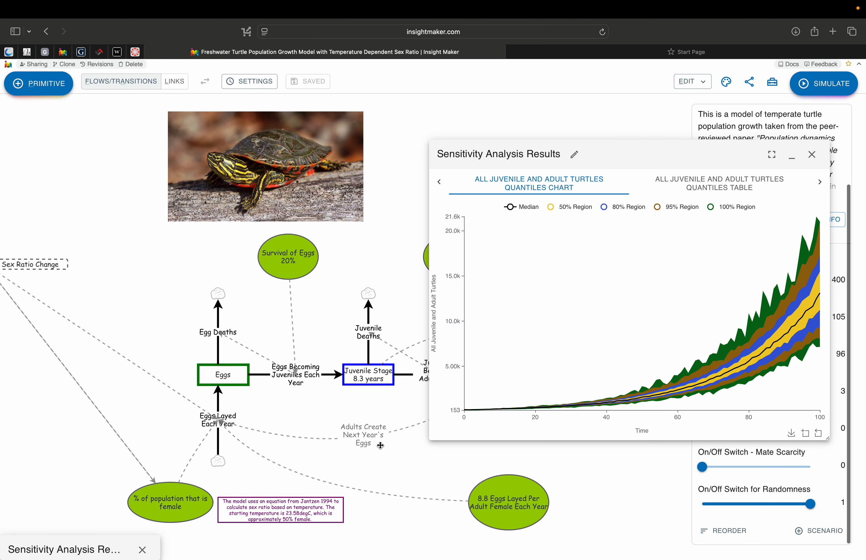
left_click(98, 549)
left_click_drag(312, 158, 287, 140)
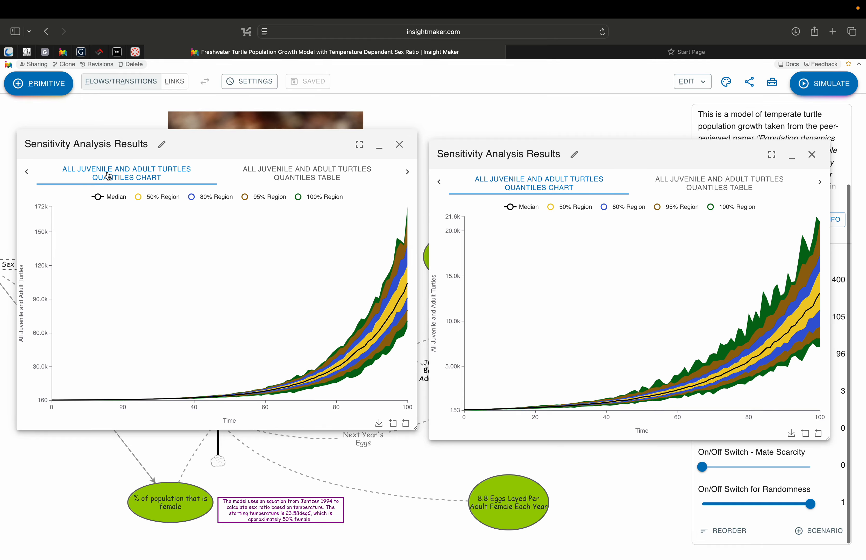
- Rename the first sensitivity results window to 0% Road Mortality
left_click(162, 145)
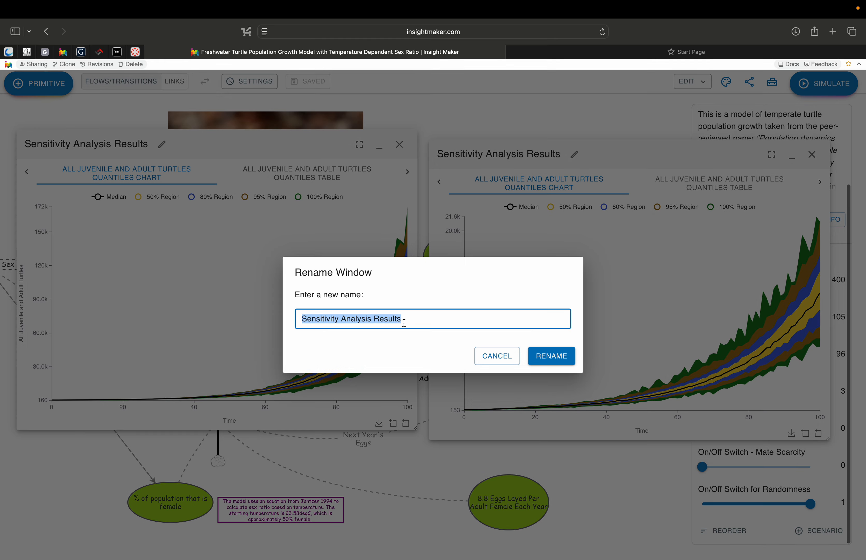
left_click(497, 356)
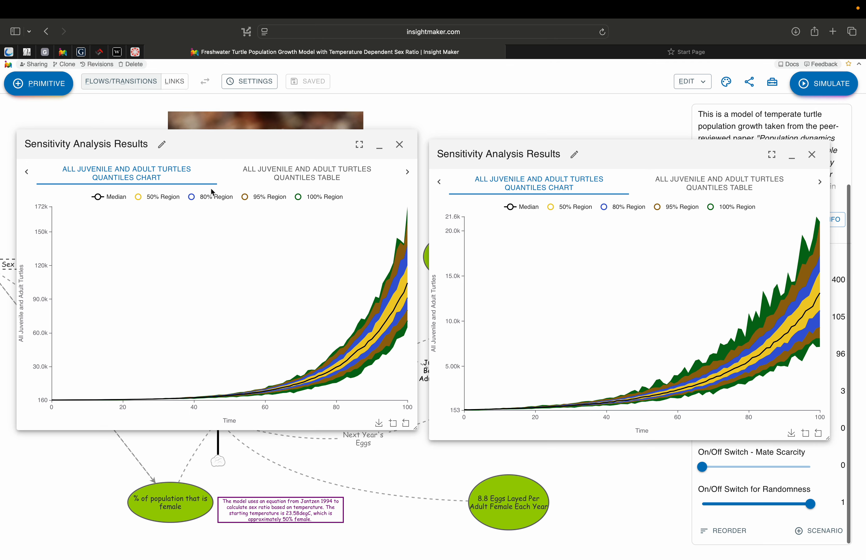
left_click(163, 145)
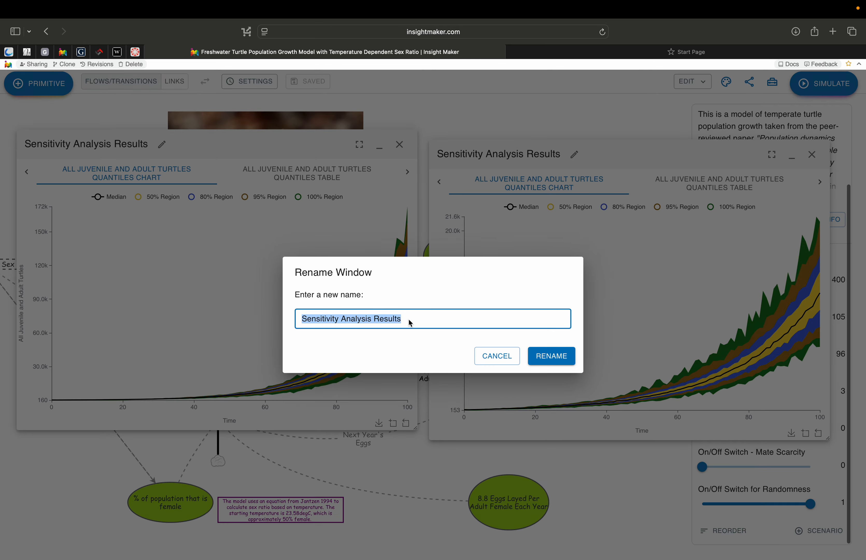
key("BackSpace")
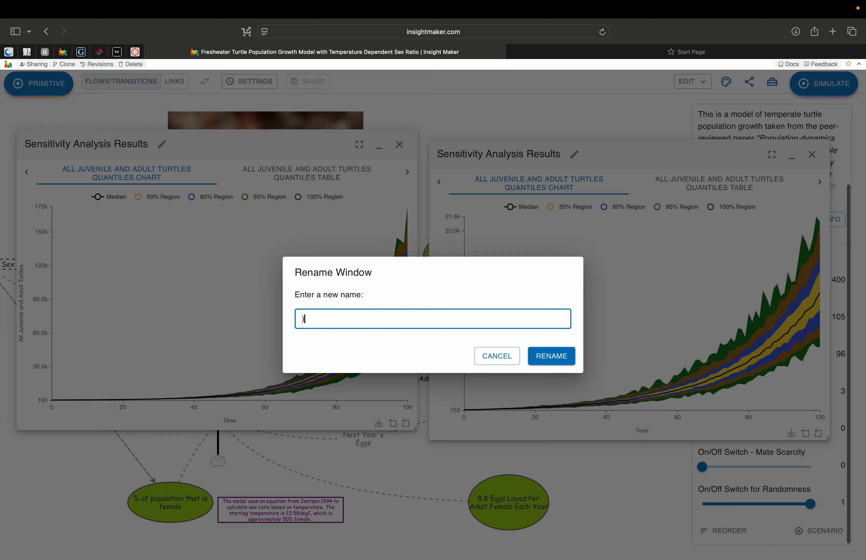
type("0% MO")
key("BackSpace")
type("Road Mortality")
left_click(551, 357)
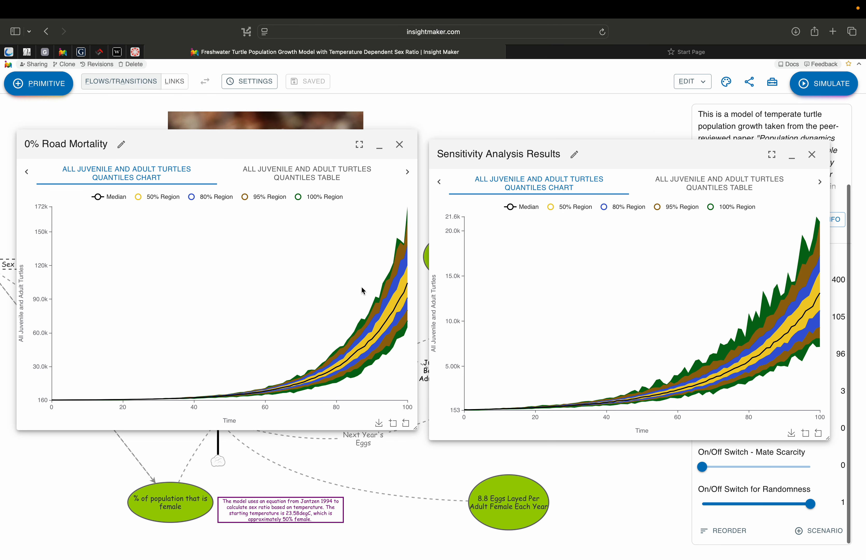
- Rename the second sensitivity results window to 3% Road Mortality and close it
left_click(575, 158)
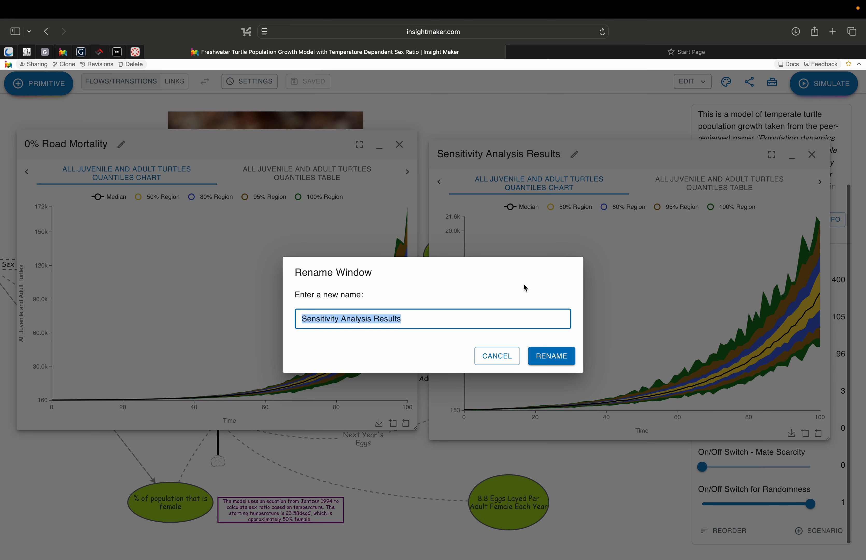
left_click(498, 357)
mouse_move(675, 159)
left_mouse_down()
mouse_move(496, 389)
mouse_move(514, 346)
mouse_move(679, 124)
left_mouse_up()
left_click(578, 121)
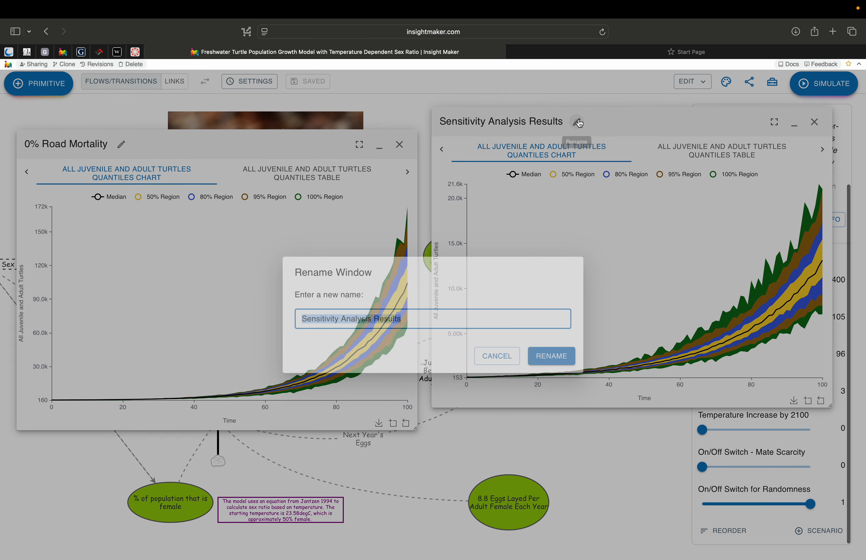
type("3% ")
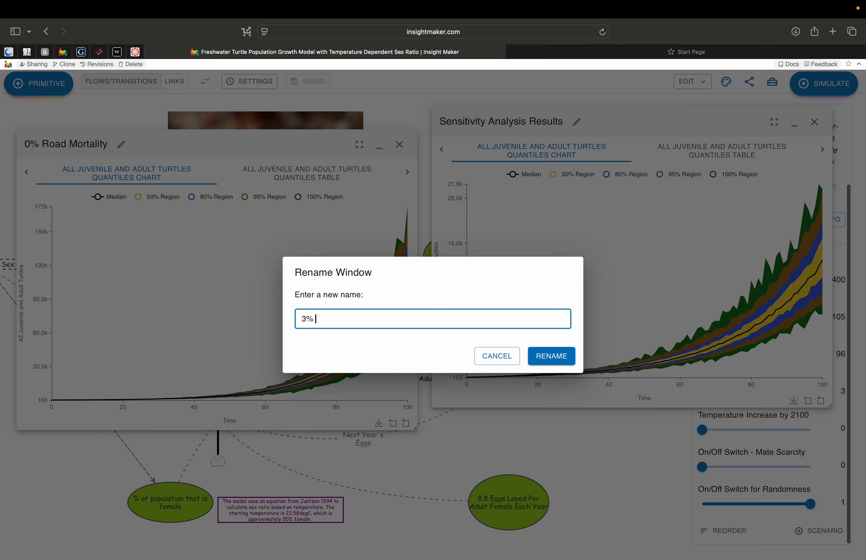
type("Road Mortality")
left_click(543, 360)
left_click_drag(606, 118, 605, 143)
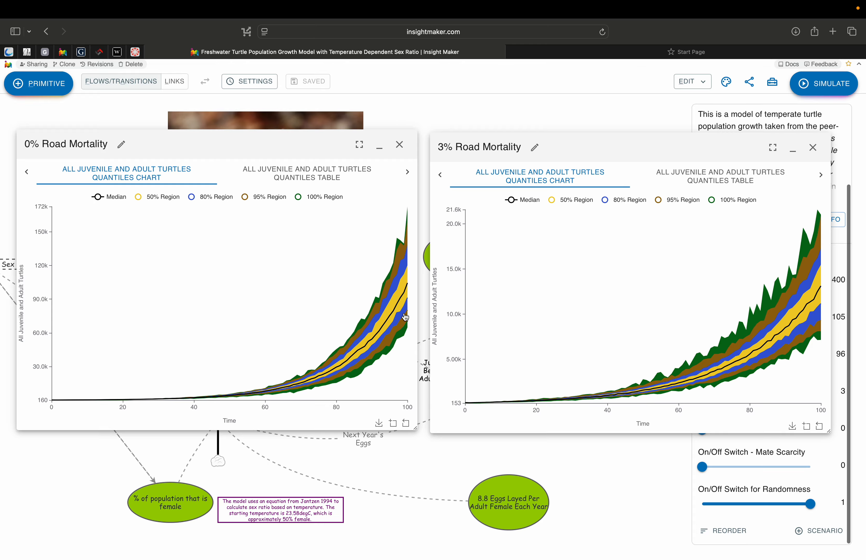
left_click(813, 147)
- Set the Road mortality % slider to 1 and run another sensitivity analysis
left_click_drag(766, 396, 732, 396)
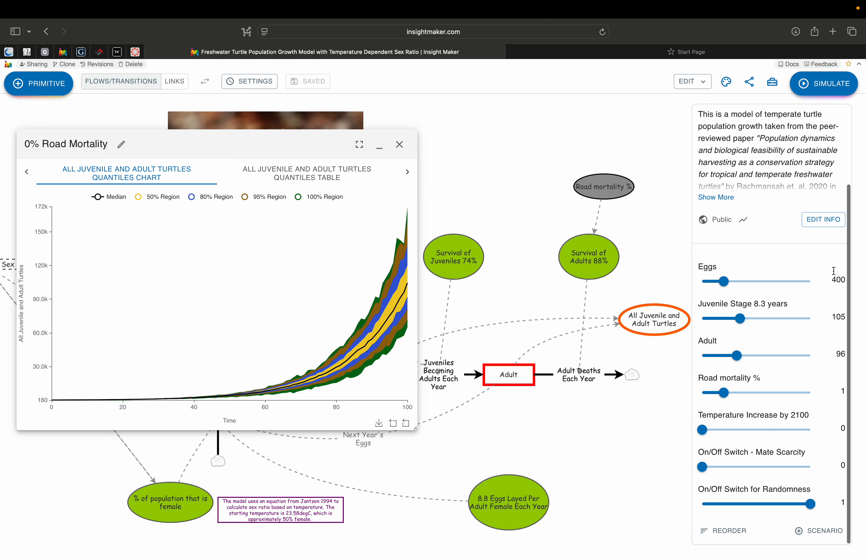
left_click(772, 83)
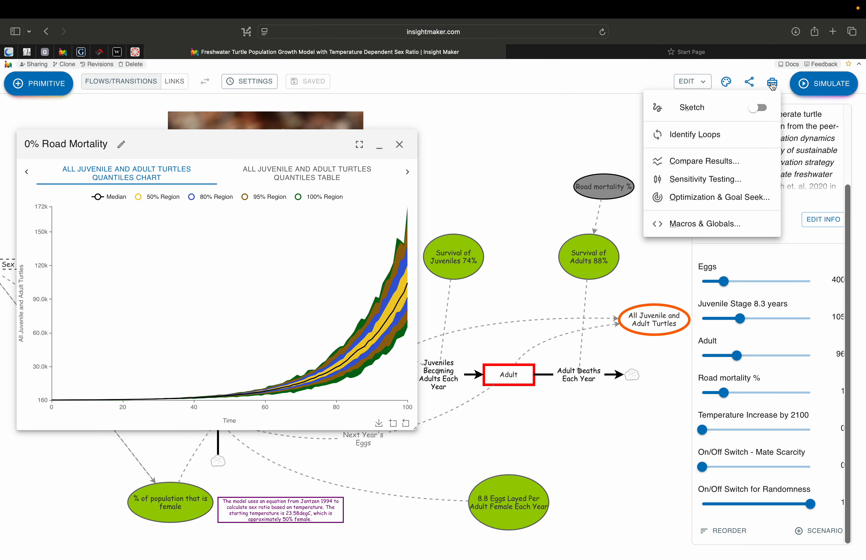
left_click(702, 180)
left_click(544, 453)
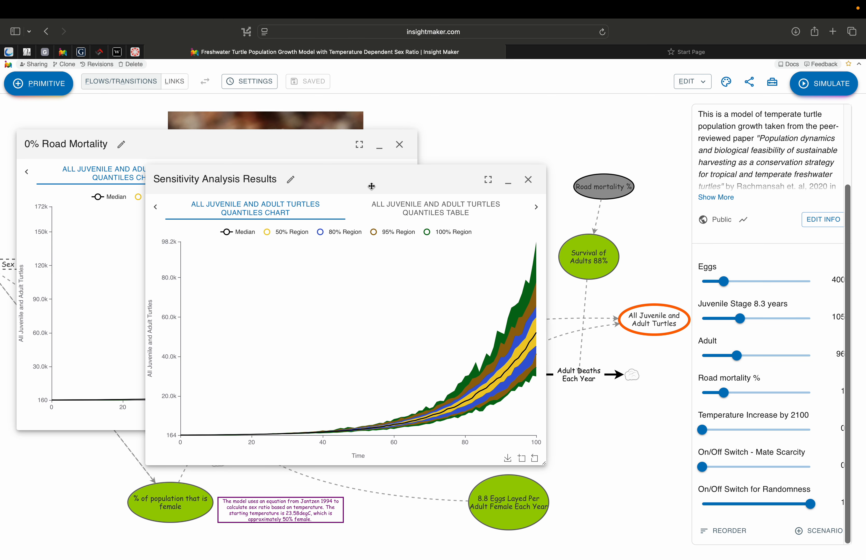
- Place the new sensitivity results window on the right and rename it 1% road mortality
left_click_drag(371, 186, 645, 141)
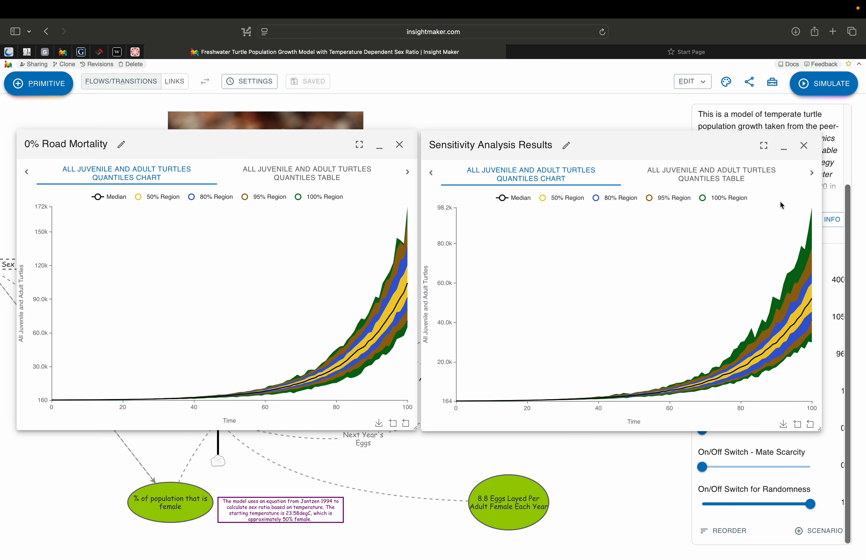
left_click(567, 146)
type("1")
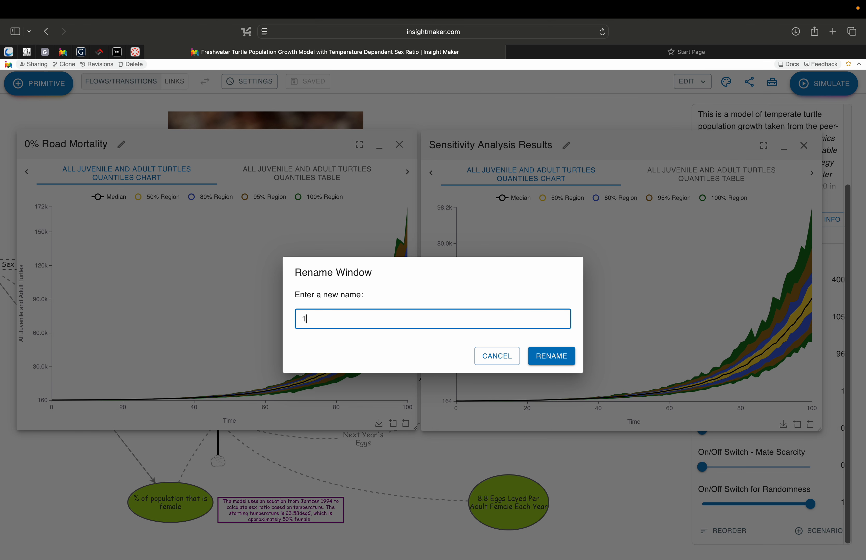
type("% mortality")
left_click(317, 319)
type("road")
left_click(560, 359)
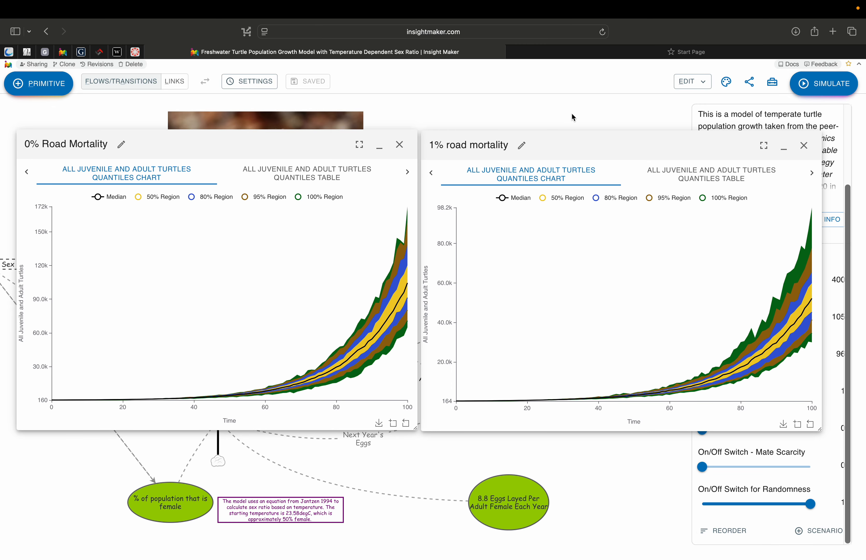
- Move the 1% road mortality window down over the 0% Road Mortality window
left_click(601, 147)
left_click_drag(602, 147, 602, 147)
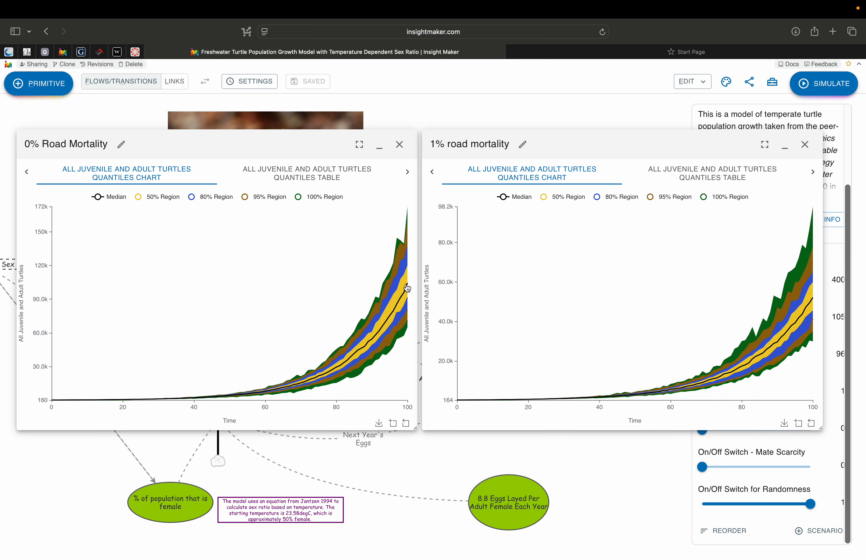
left_click_drag(589, 143, 196, 241)
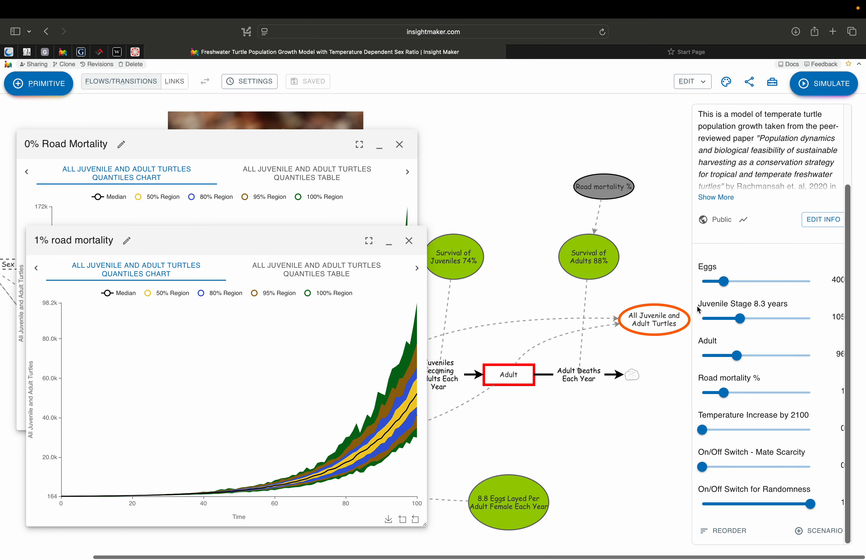
- Switch off randomness, run a simulation, and place its results window on the right
left_click(704, 505)
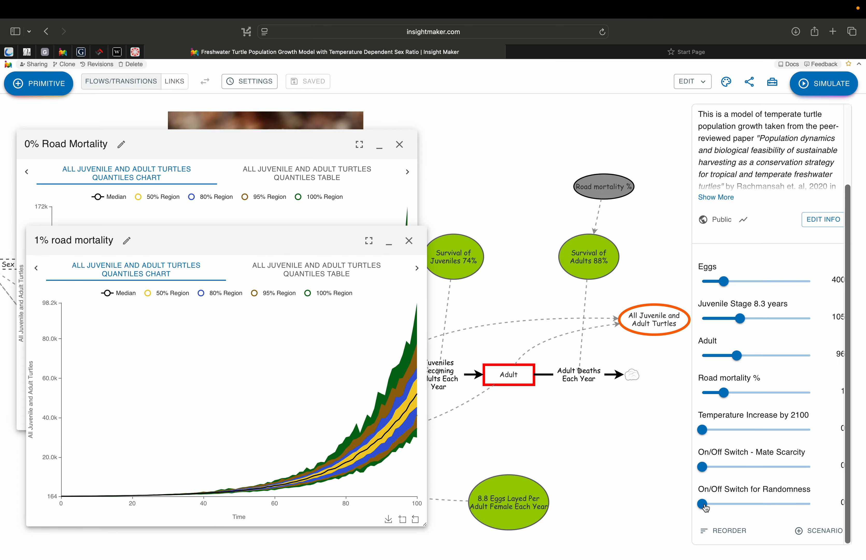
left_click(818, 86)
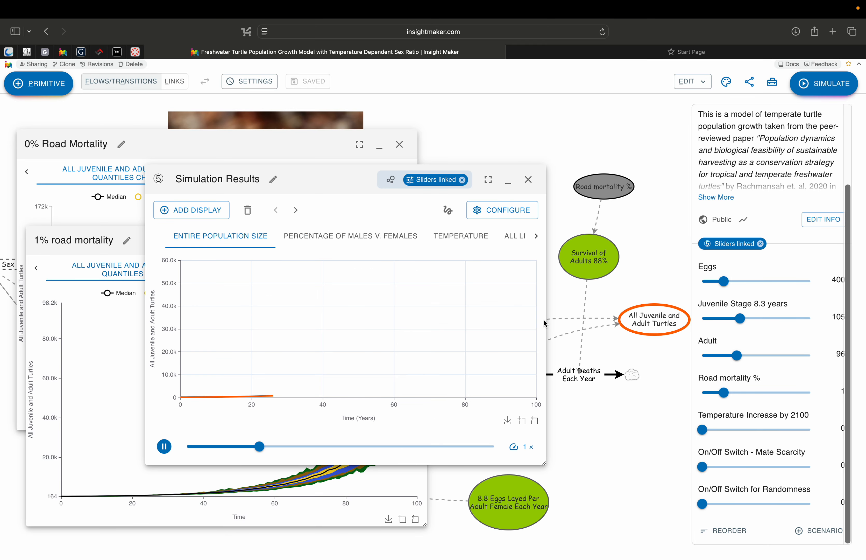
left_click_drag(383, 184, 608, 133)
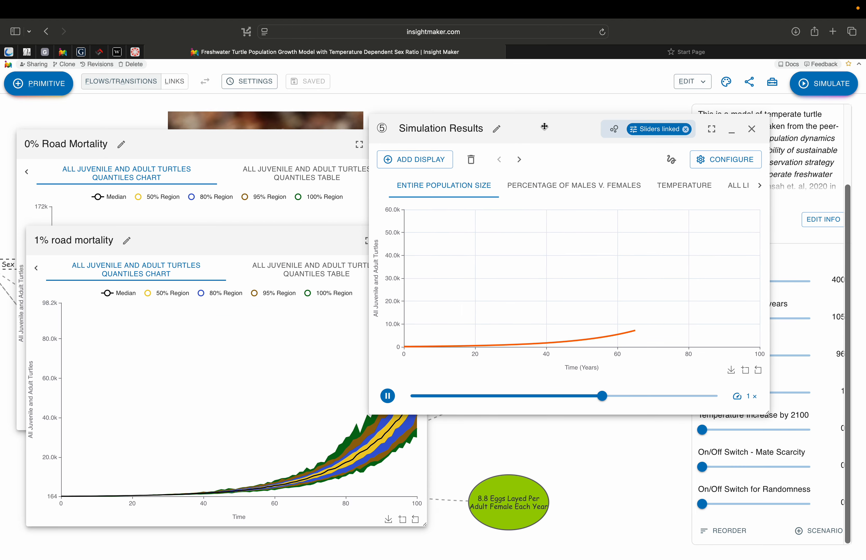
- Rename the simulation results window to 1% road mortality
left_click(497, 133)
type("1")
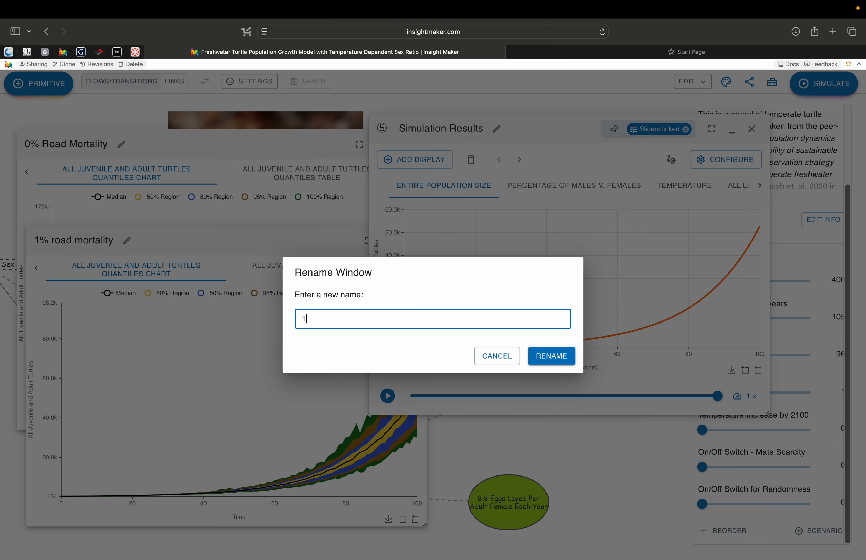
type("% road mortality")
left_click(559, 350)
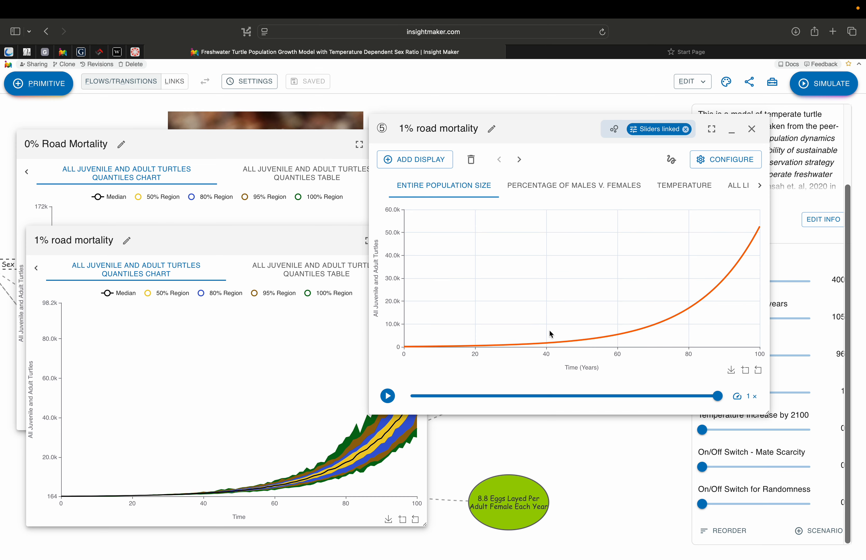
- Check the final-year population in the 1% road mortality simulation and move its window to the left
left_click_drag(563, 124, 635, 121)
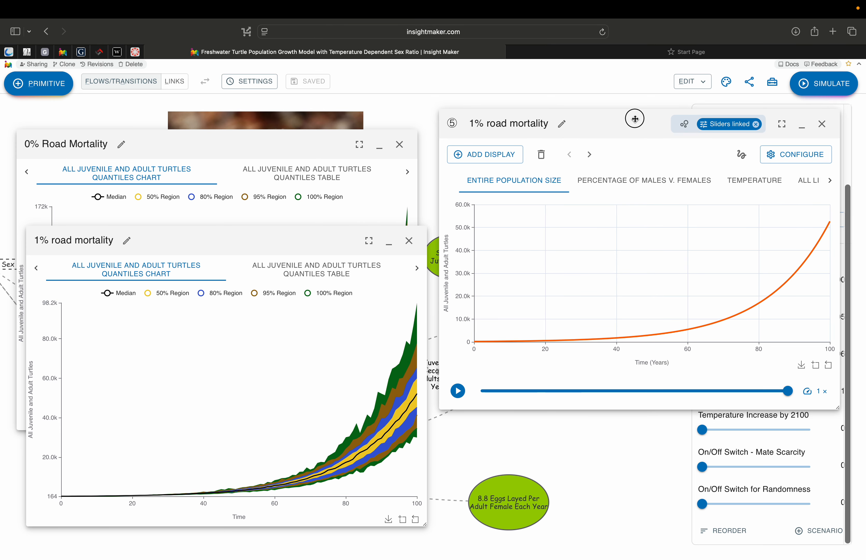
mouse_move(827, 240)
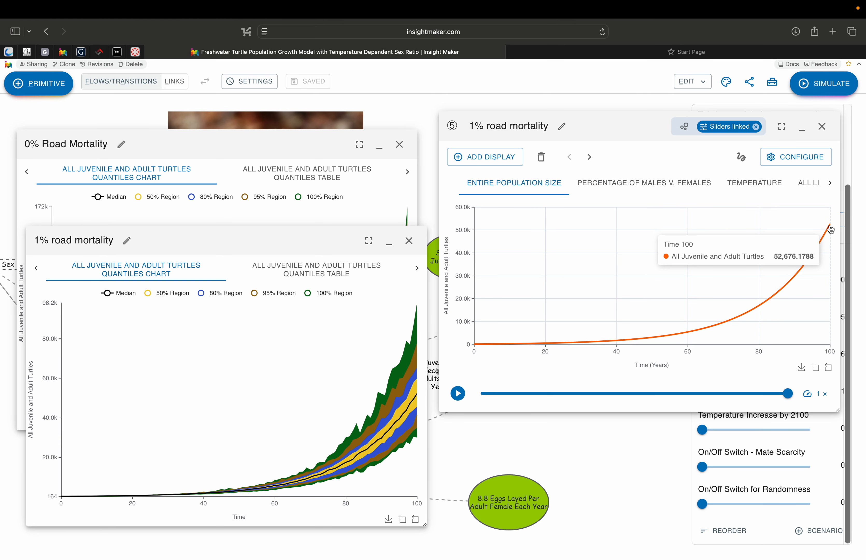
left_click_drag(618, 123, 208, 125)
- Set Road mortality % to 0, run a simulation, and place its results window on the right
left_click_drag(723, 392, 702, 392)
left_click(816, 85)
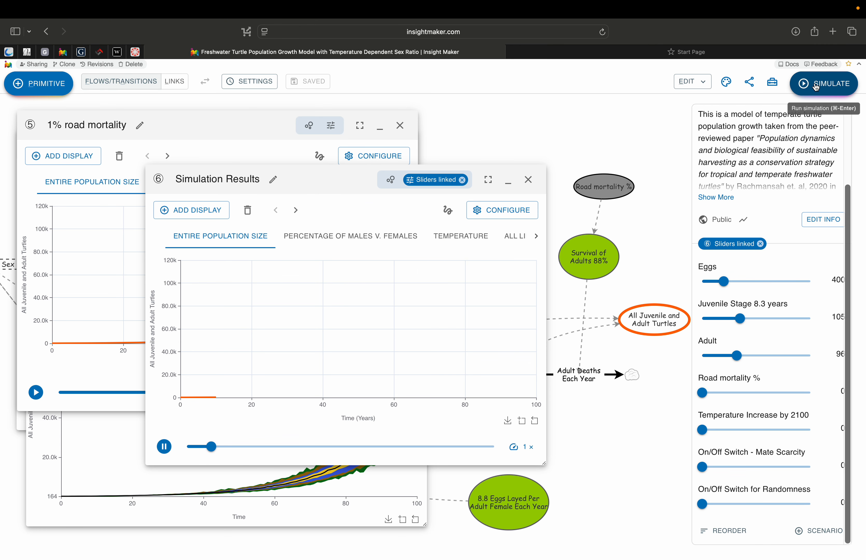
left_click_drag(314, 181, 600, 126)
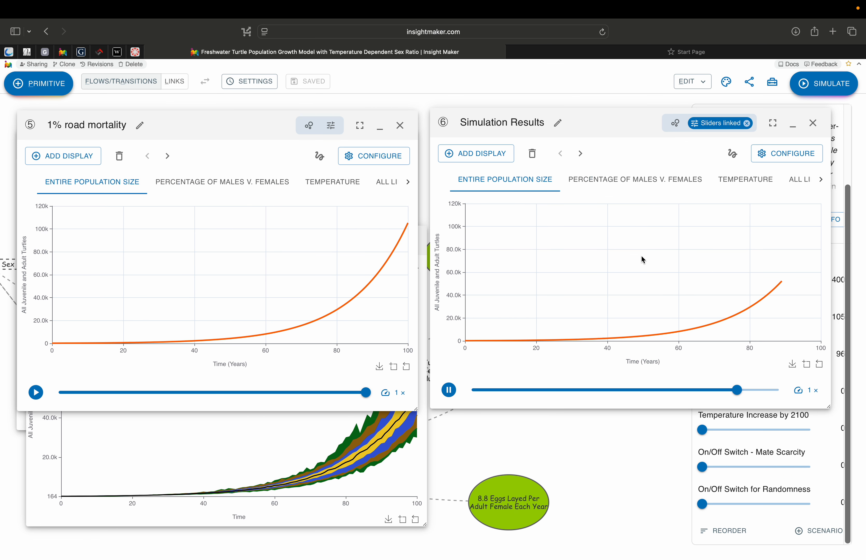
- Rename the new simulation results window to 0% mortality
left_click(559, 127)
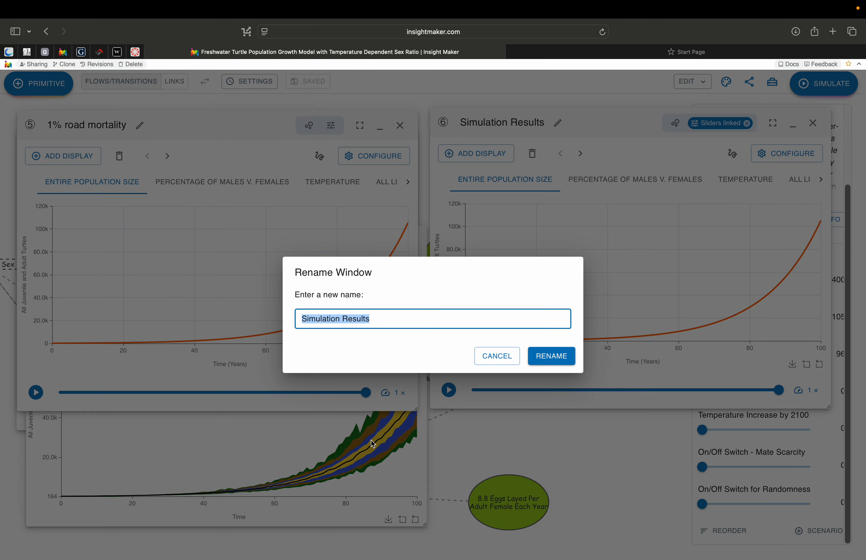
type("0% mortality")
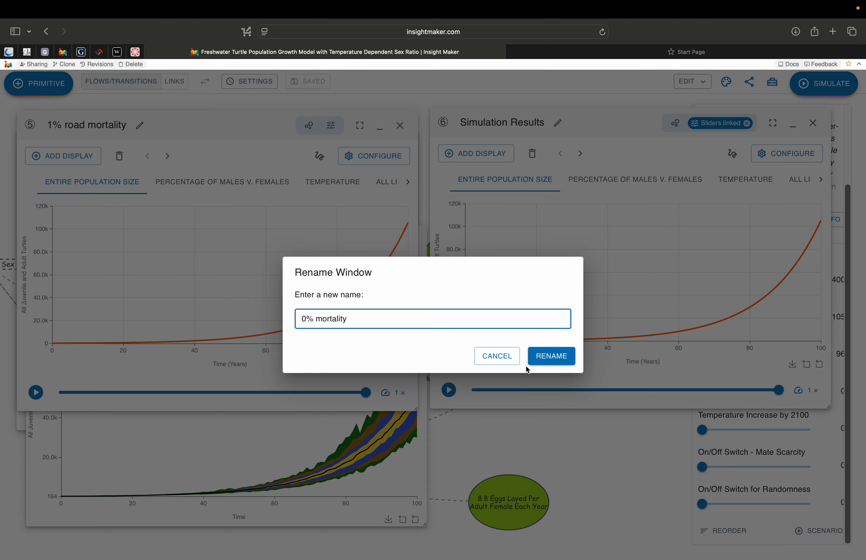
left_click(550, 357)
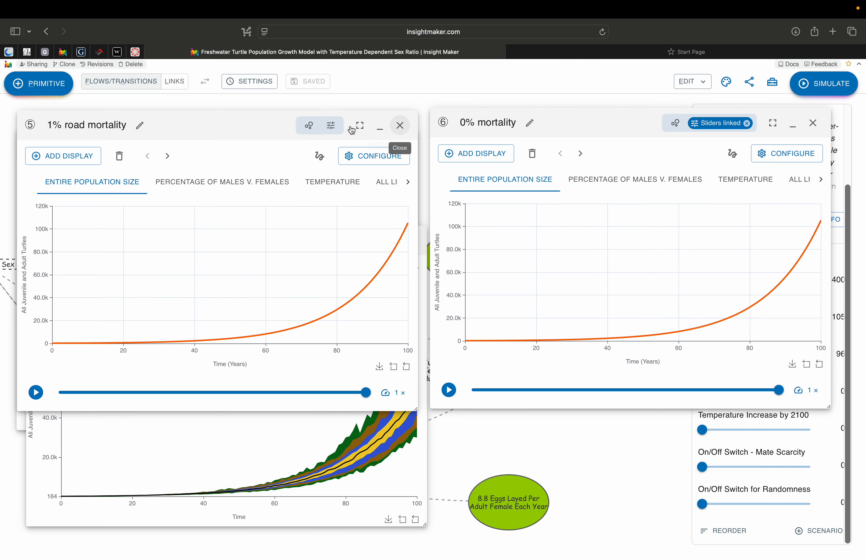
- Close the 1% road mortality simulation window, unlink the sliders of the 0% mortality window, and move it left
left_click(400, 129)
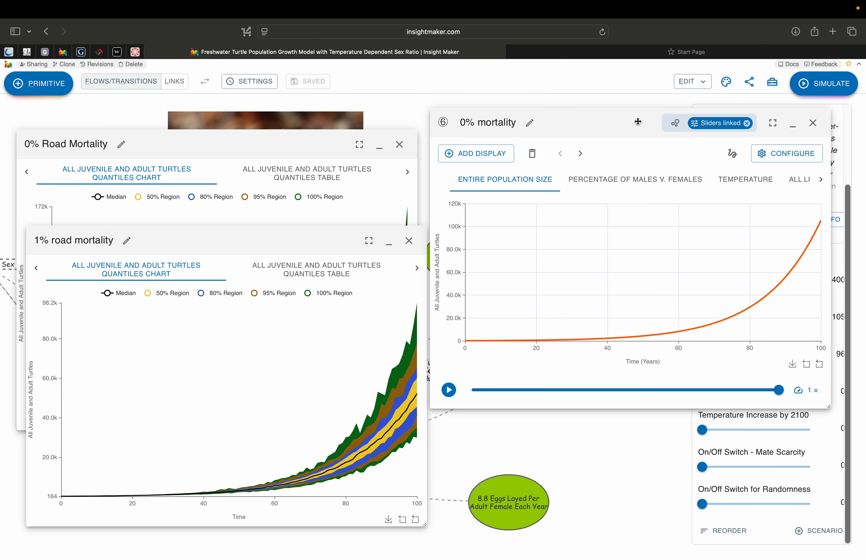
left_click(747, 126)
left_click_drag(634, 122, 225, 123)
- Set Road mortality % to 1, run a simulation, and unlink the new results window's sliders
left_click(729, 392)
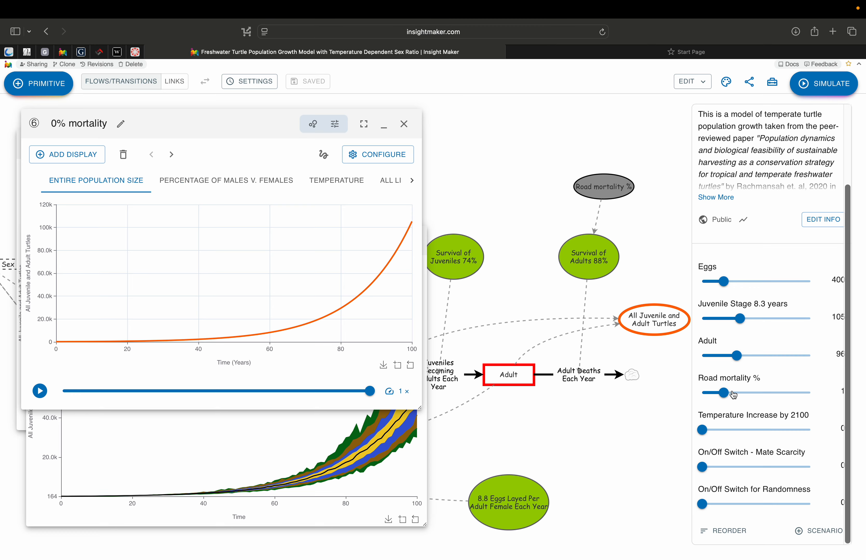
left_click(816, 87)
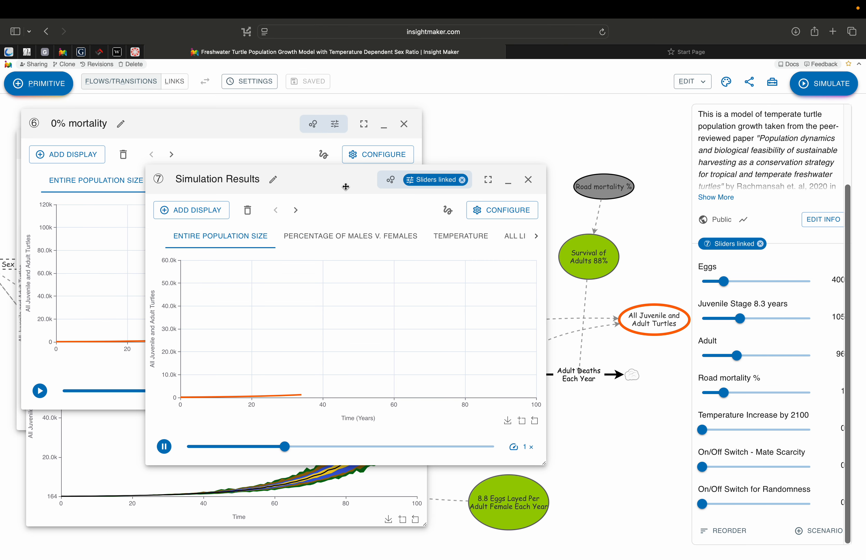
left_click_drag(334, 180, 620, 126)
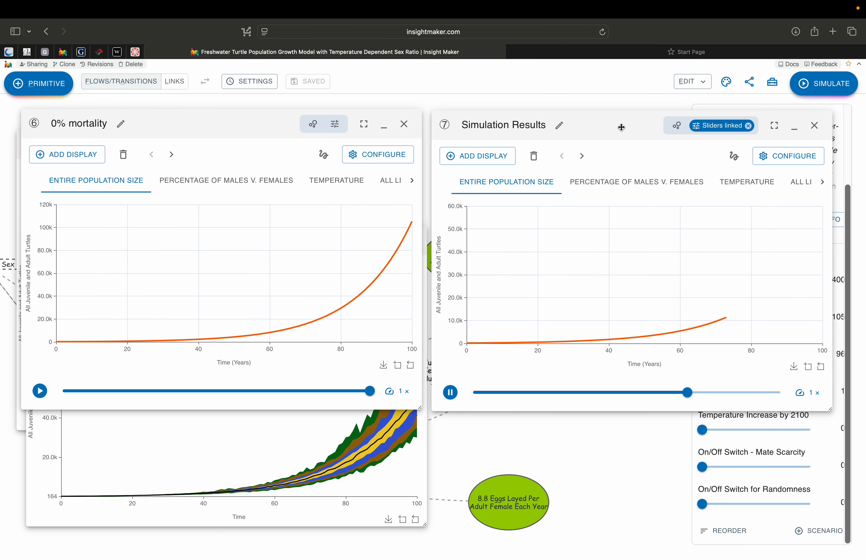
left_click(749, 127)
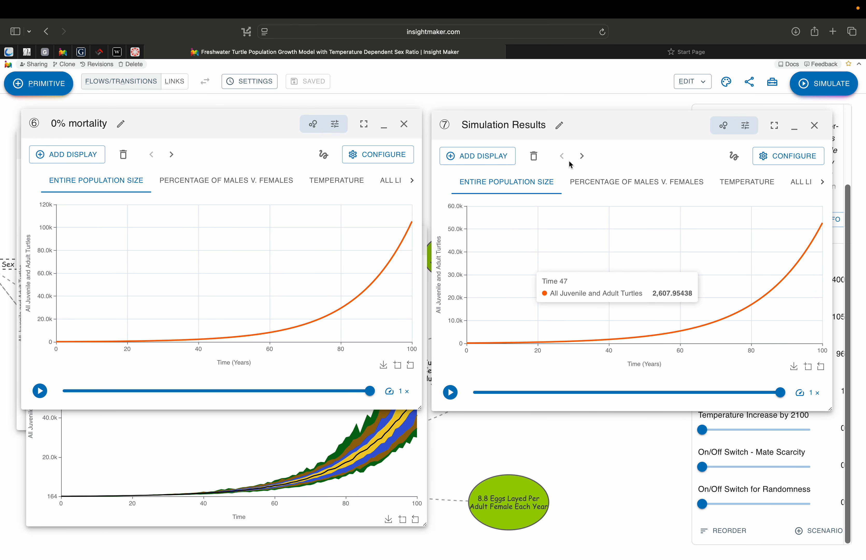
- Rename the new simulation results window to 1% mortality
left_click(559, 126)
type("1")
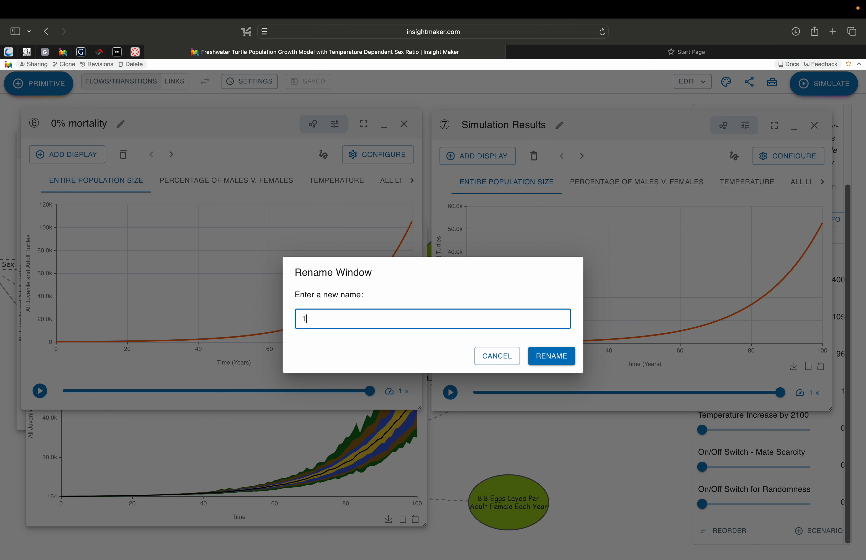
type("% mortality")
left_click(547, 352)
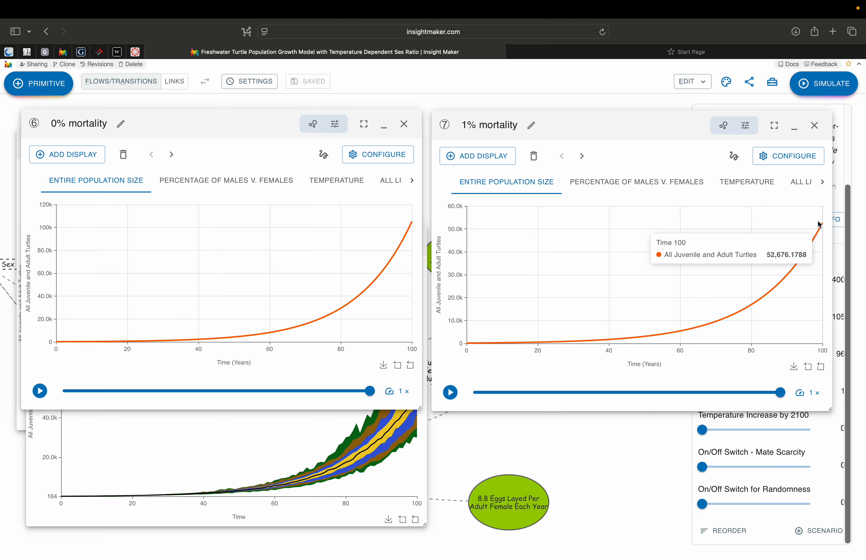
- Compare final-year populations of both simulations and place the 1% road mortality sensitivity window beside the 0% one
mouse_move(412, 226)
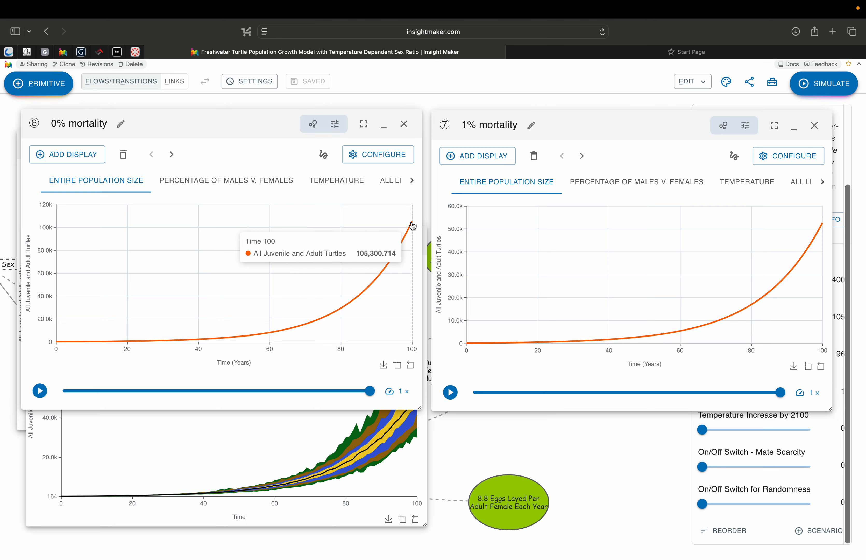
mouse_move(822, 227)
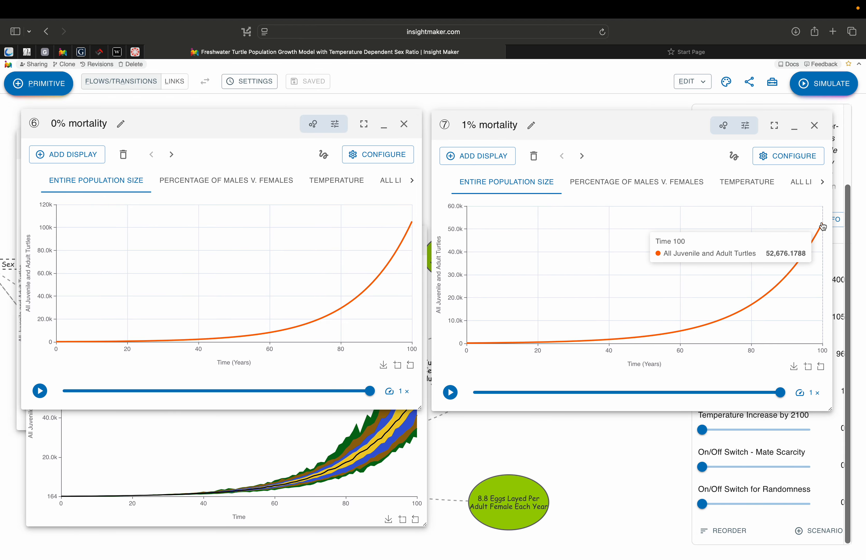
left_click_drag(241, 121, 655, 220)
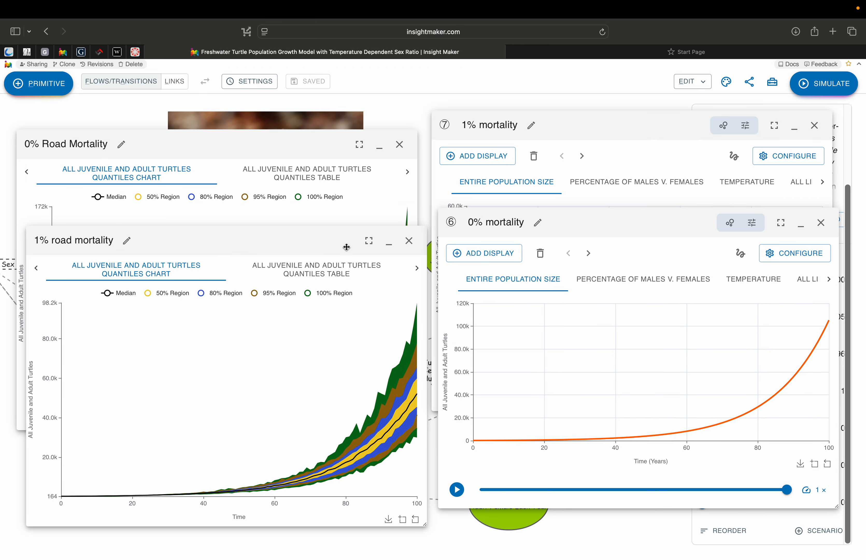
left_click_drag(295, 242, 690, 144)
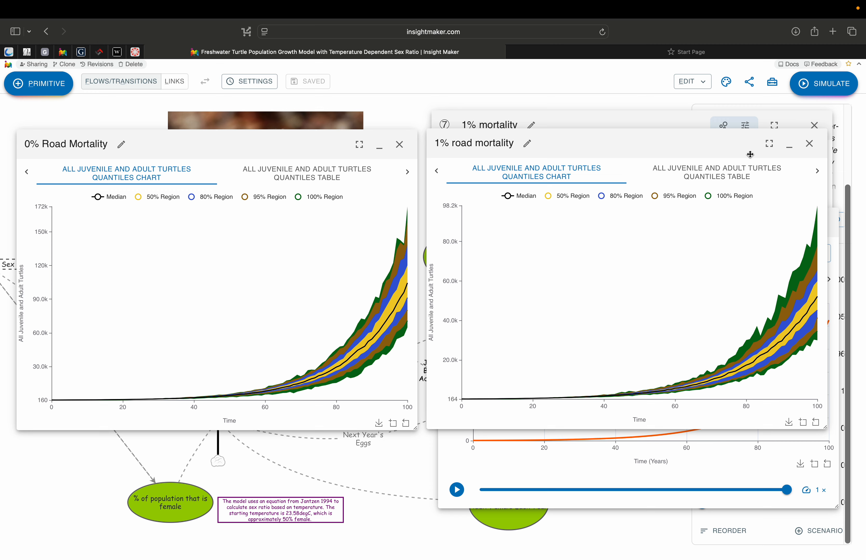
- Close all four results windows
left_click(810, 144)
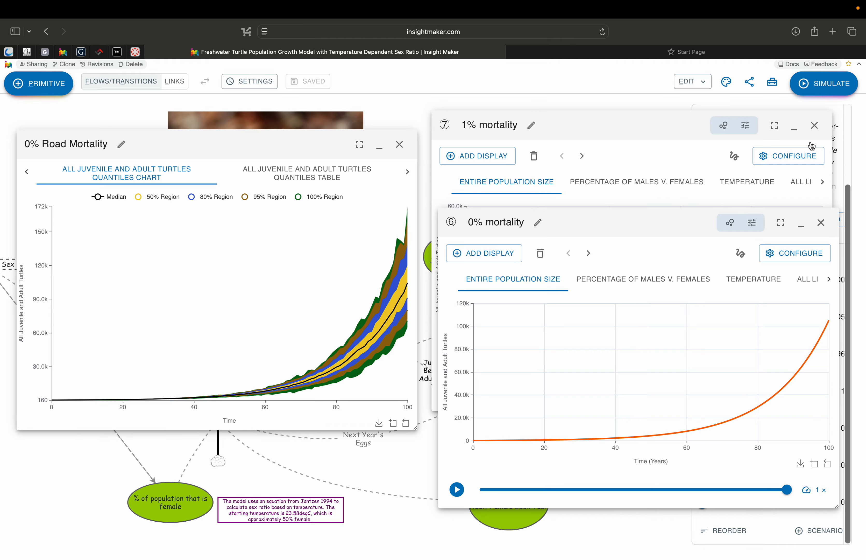
left_click(818, 223)
left_click(815, 125)
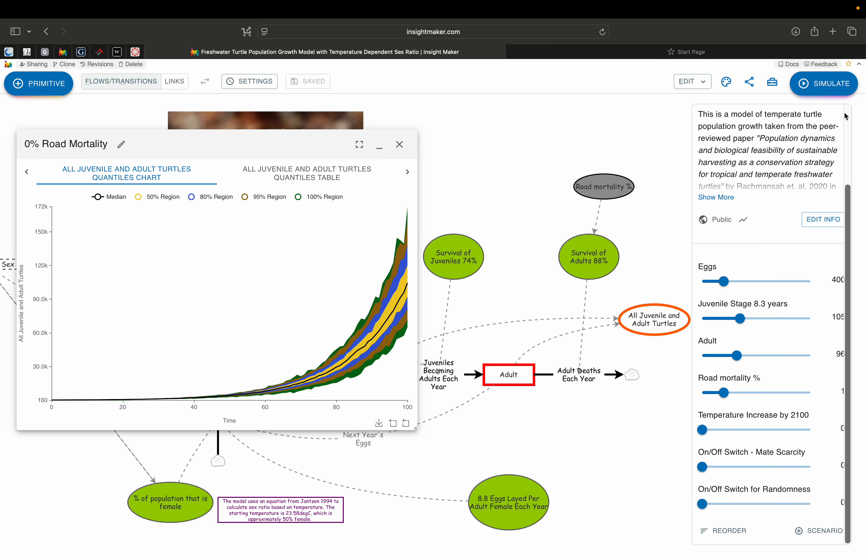
left_click(399, 144)
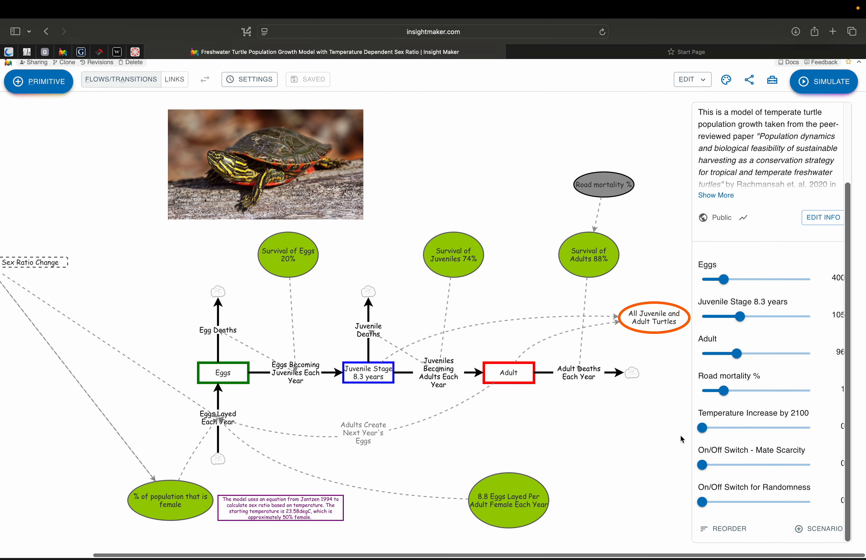